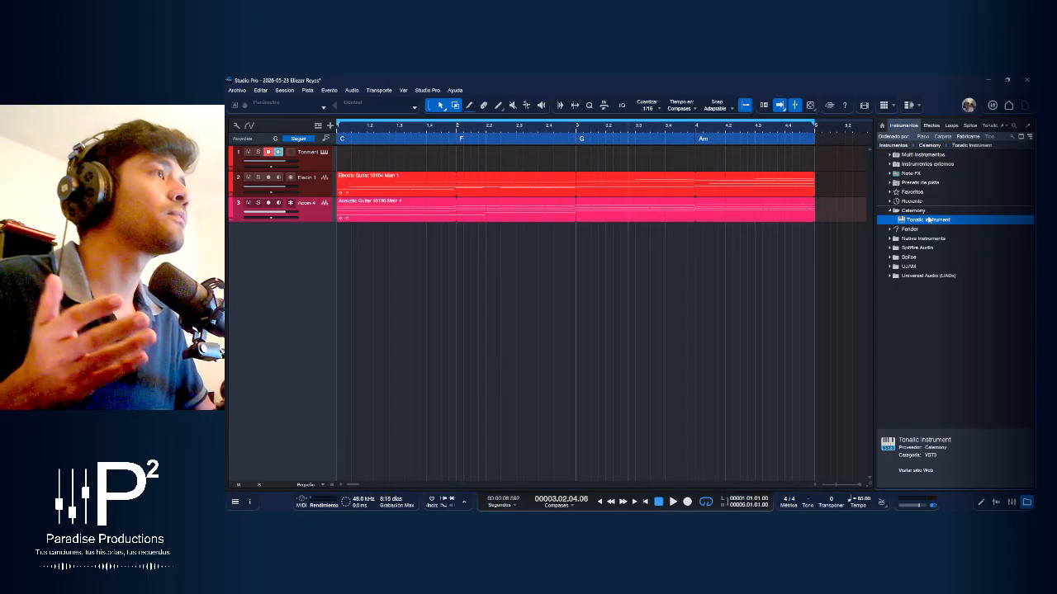
Browse the Fender, Native Instruments, Spitfire Audio, Splice and UJAM instrument folders and collapse the Celemony folder
{"action": "double_click", "coordinate": [916, 230]}
{"action": "double_click", "coordinate": [920, 231]}
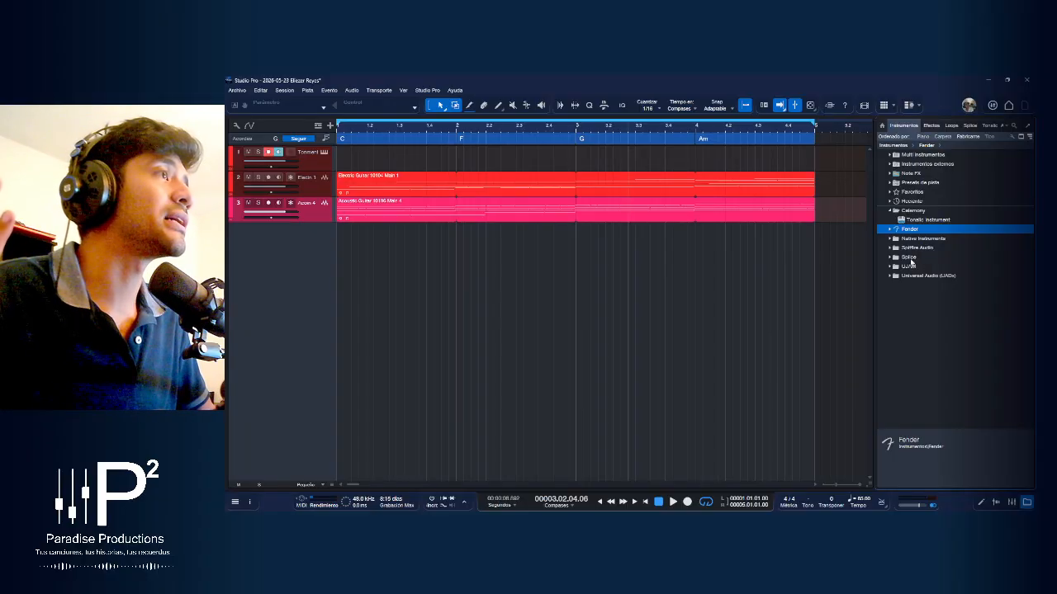
{"action": "double_click", "coordinate": [919, 239]}
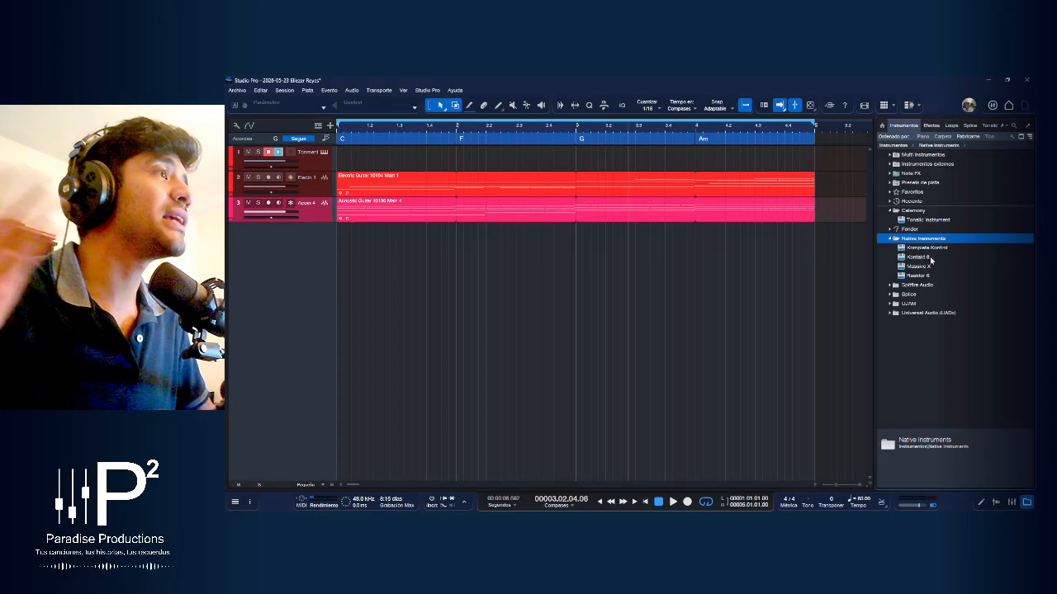
{"action": "left_click", "coordinate": [922, 286]}
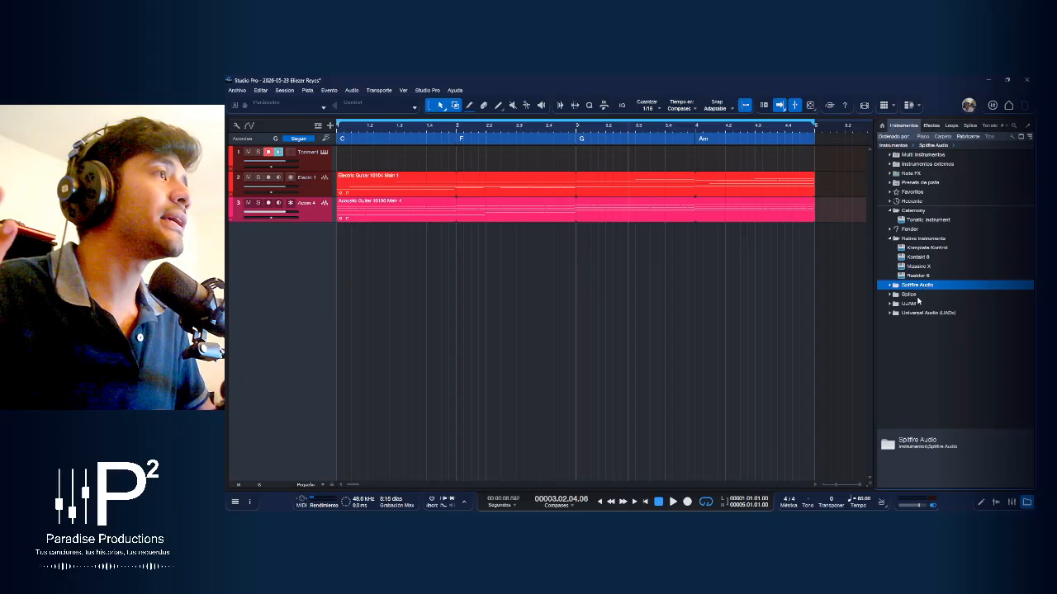
{"action": "double_click", "coordinate": [911, 297]}
{"action": "double_click", "coordinate": [911, 296]}
{"action": "double_click", "coordinate": [910, 306]}
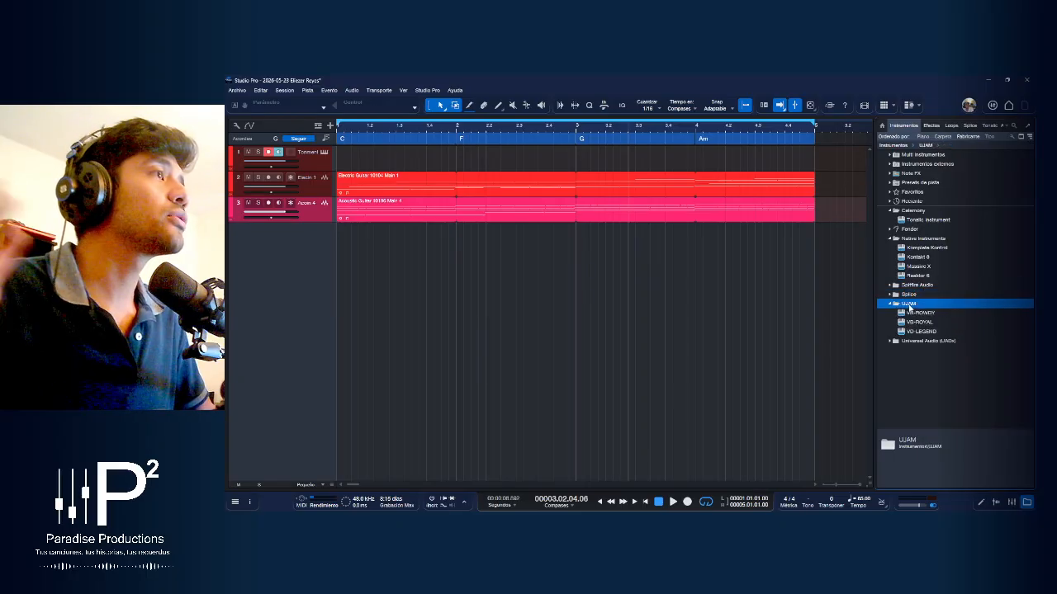
{"action": "double_click", "coordinate": [910, 213]}
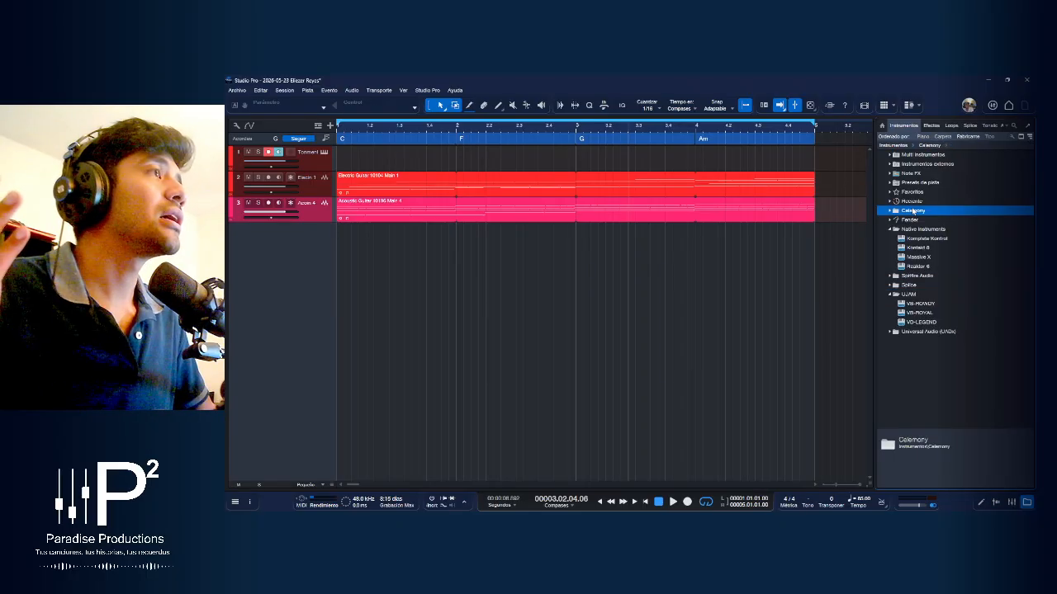
View the Tonalic Instrument plug-in window from its instrument track and close it
{"action": "left_click", "coordinate": [316, 164]}
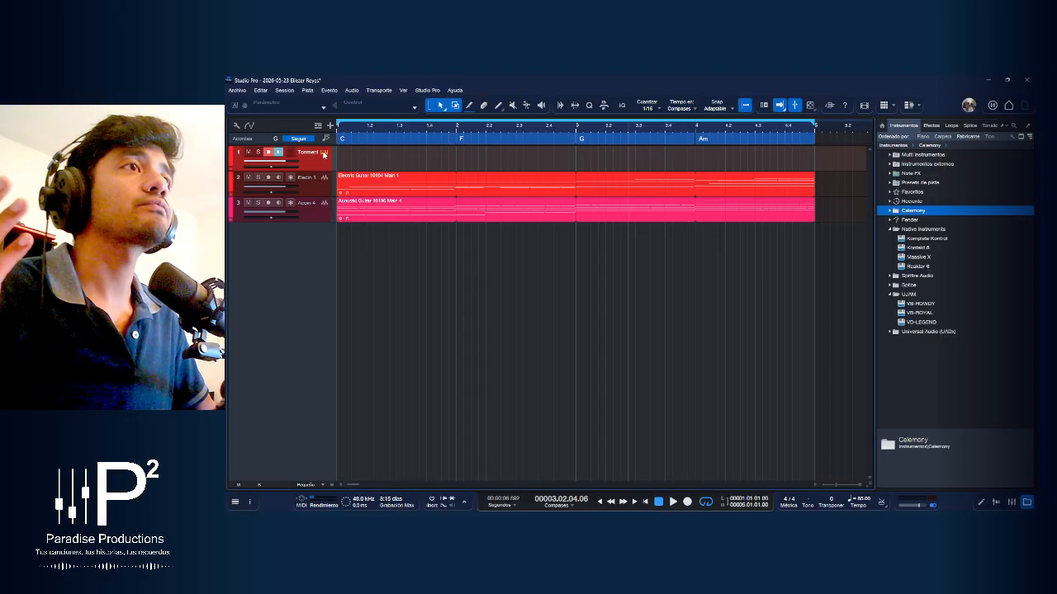
{"action": "left_click", "coordinate": [324, 152]}
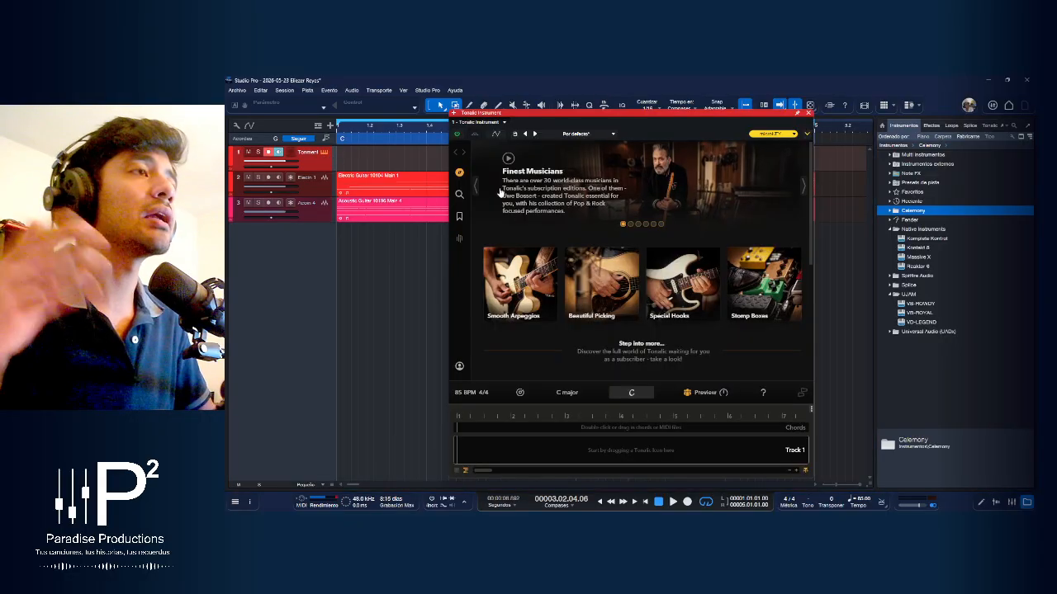
{"action": "left_click_drag", "start_coordinate": [711, 113], "coordinate": [783, 109]}
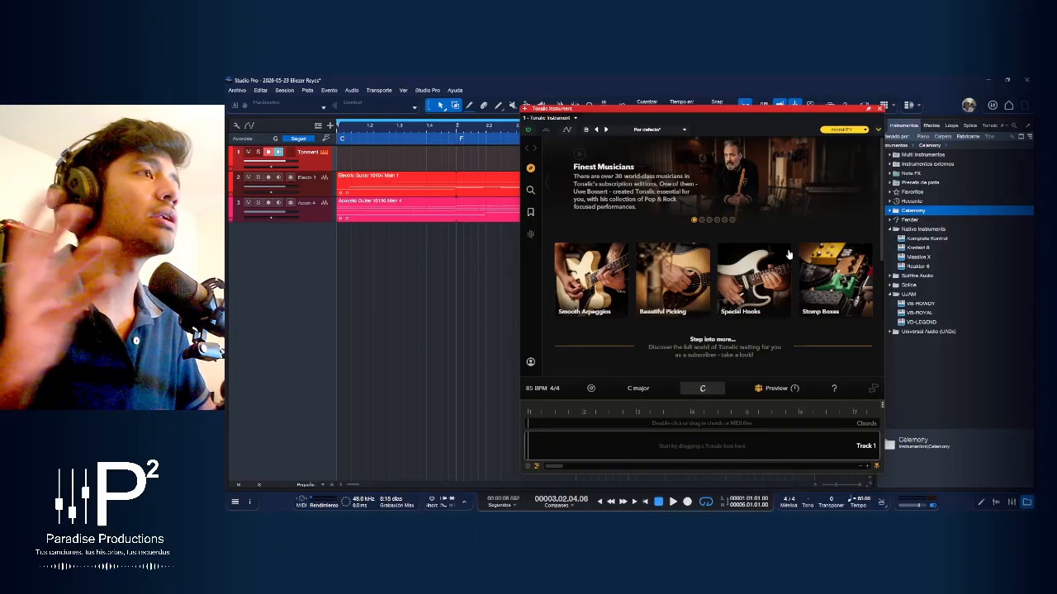
{"action": "left_click_drag", "start_coordinate": [781, 111], "coordinate": [710, 101]}
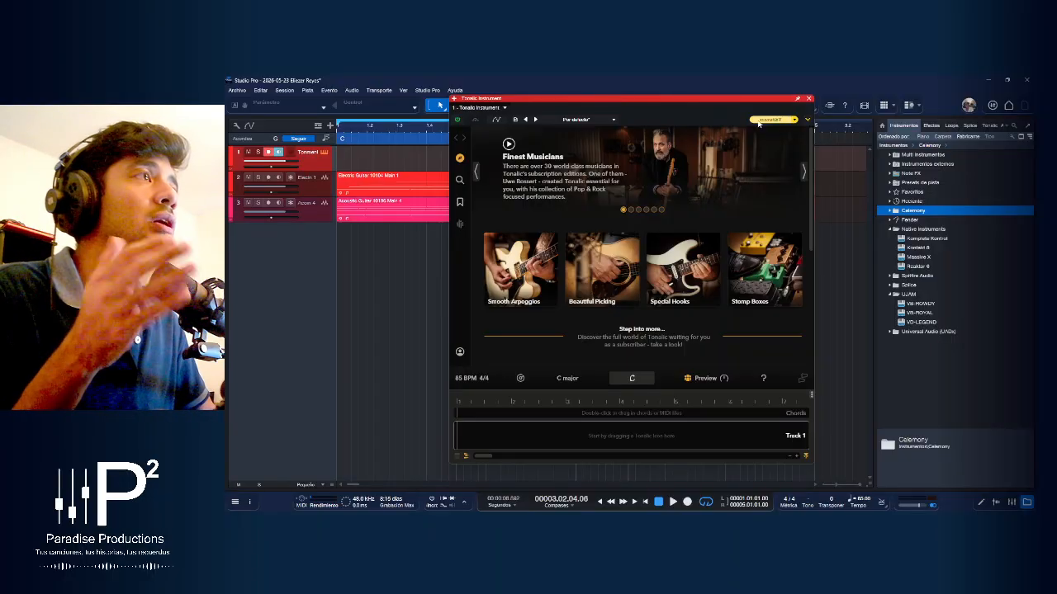
{"action": "left_click", "coordinate": [808, 98]}
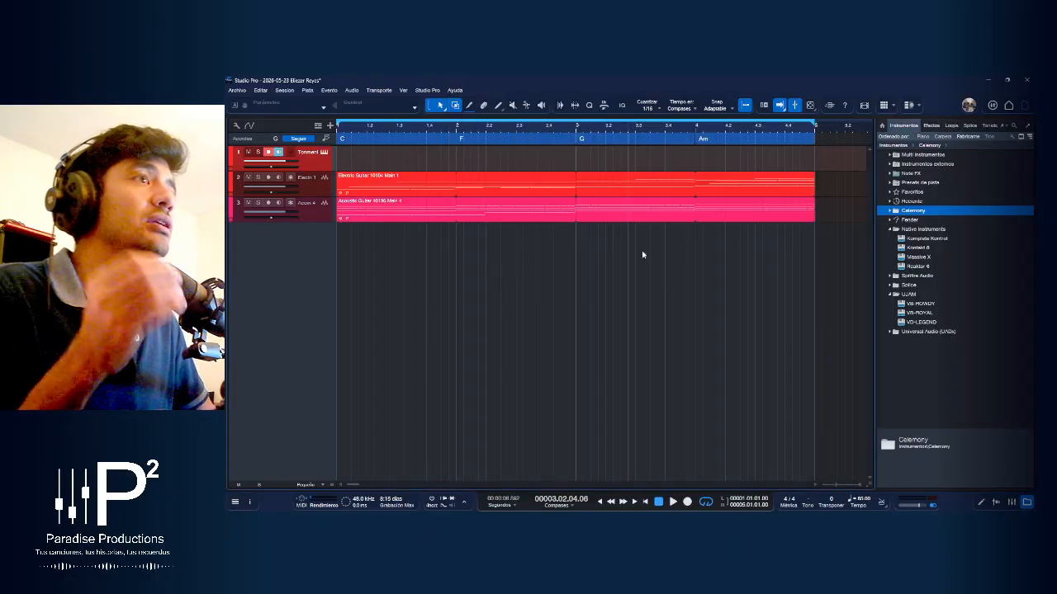
Show the Tonalic patterns of the acoustic and electric guitar tracks in both the lower editor and the browser
{"action": "double_click", "coordinate": [554, 218]}
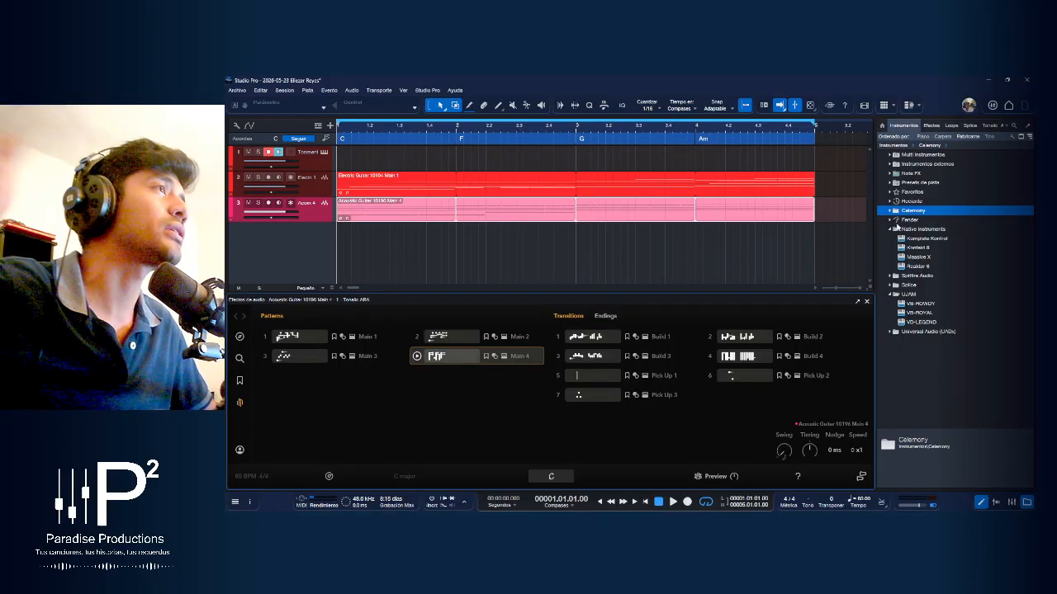
{"action": "left_click", "coordinate": [993, 126]}
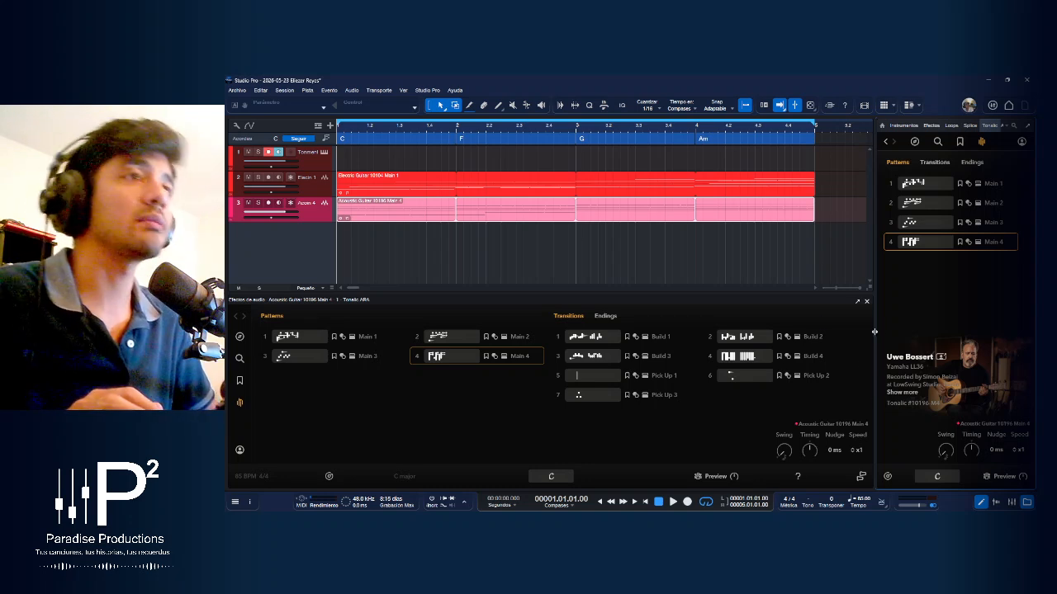
{"action": "left_click", "coordinate": [614, 264]}
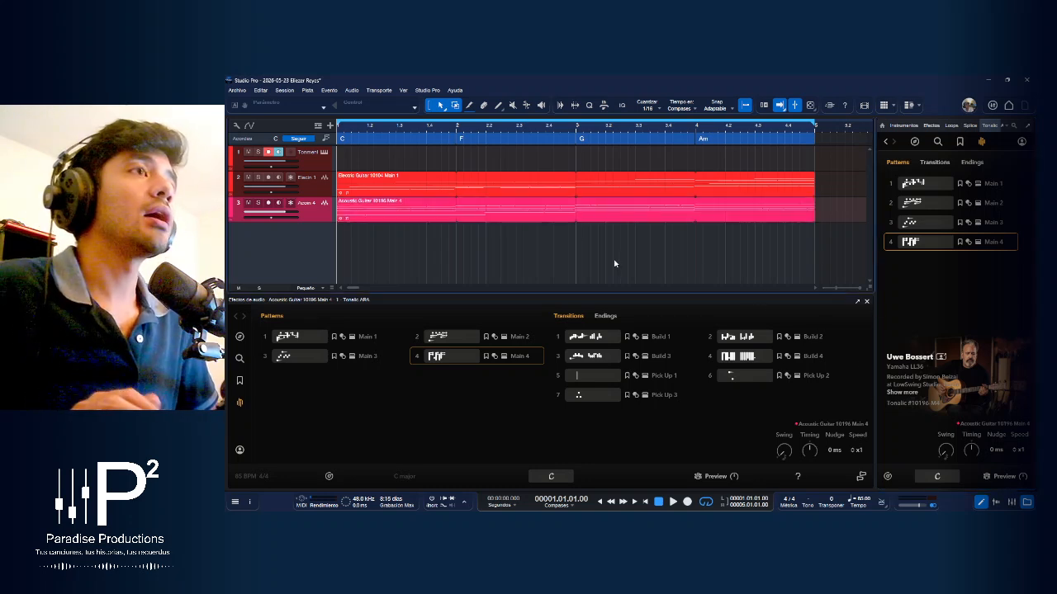
{"action": "left_click", "coordinate": [324, 179]}
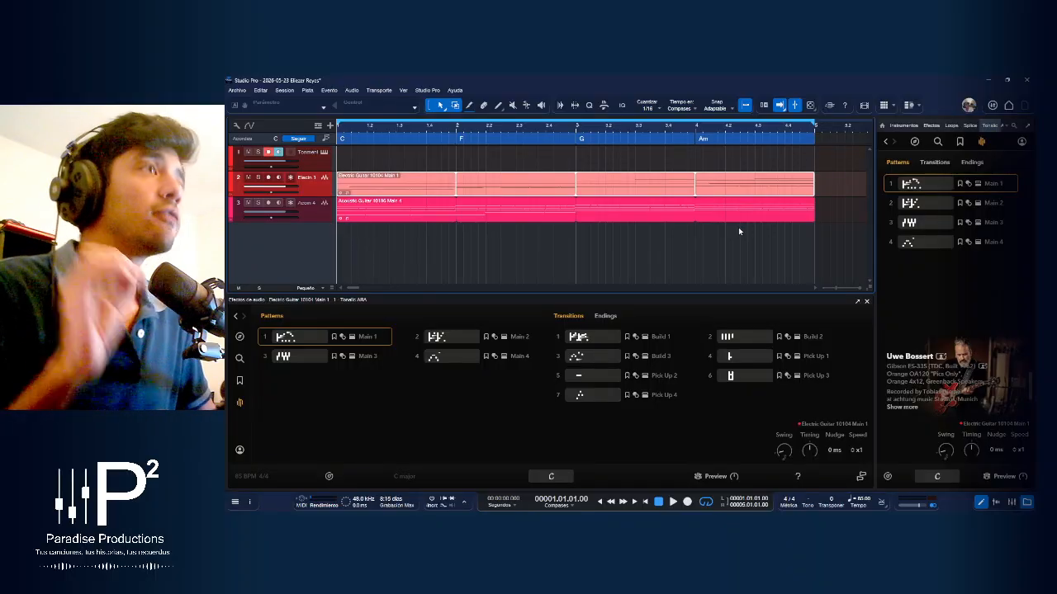
Remove the Tonalic Instrument track together with its instrument, leaving only the electric and acoustic guitar tracks
{"action": "left_click", "coordinate": [325, 167]}
{"action": "left_click", "coordinate": [323, 151]}
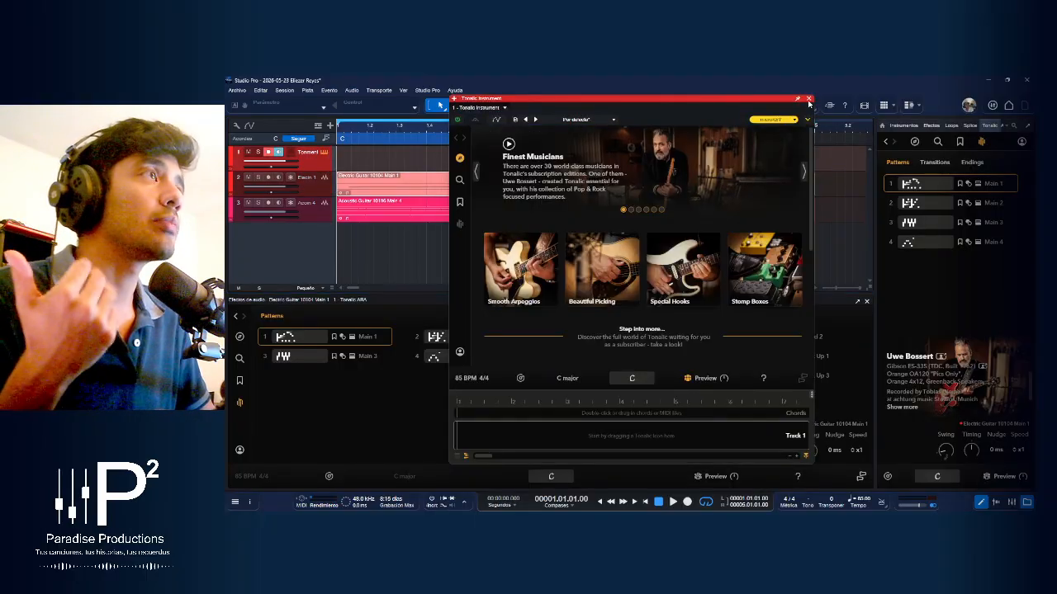
{"action": "left_click", "coordinate": [808, 98]}
{"action": "right_click", "coordinate": [320, 165]}
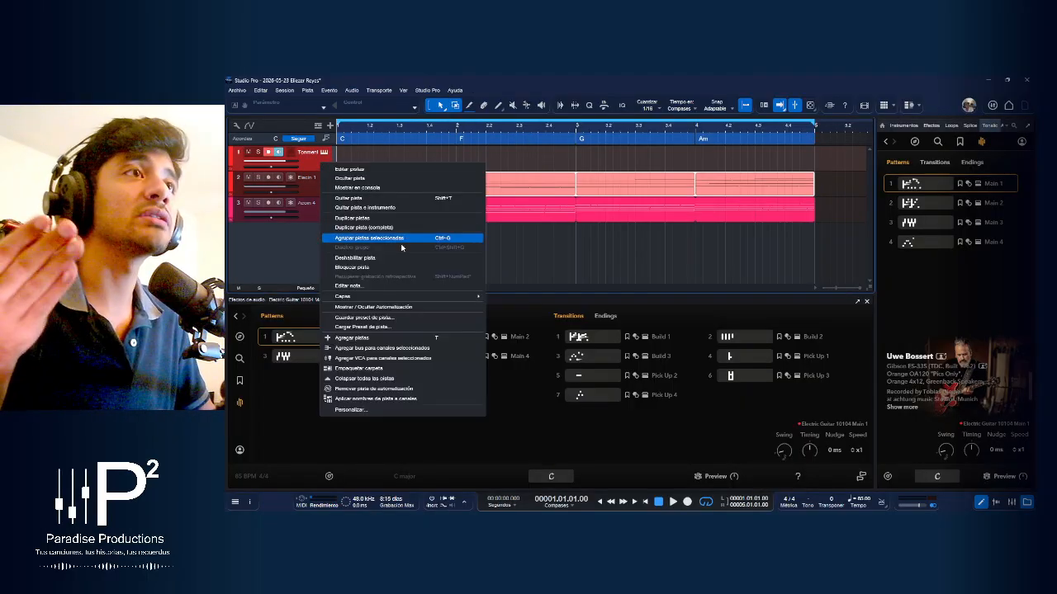
{"action": "left_click", "coordinate": [380, 207]}
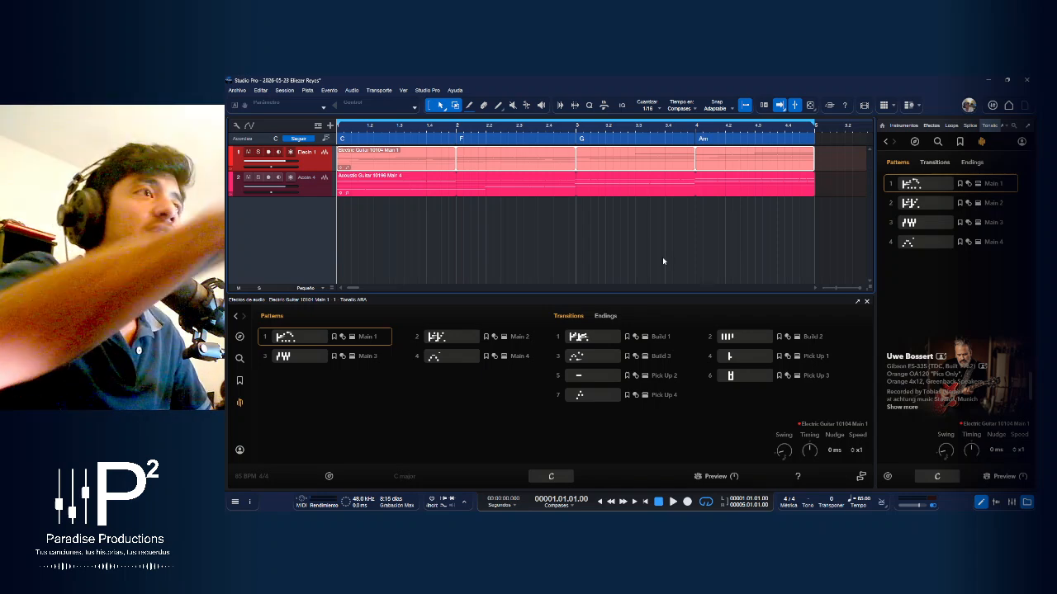
Solo the electric guitar track and listen to it from the start of the song
{"action": "key", "text": "alt+Tab"}
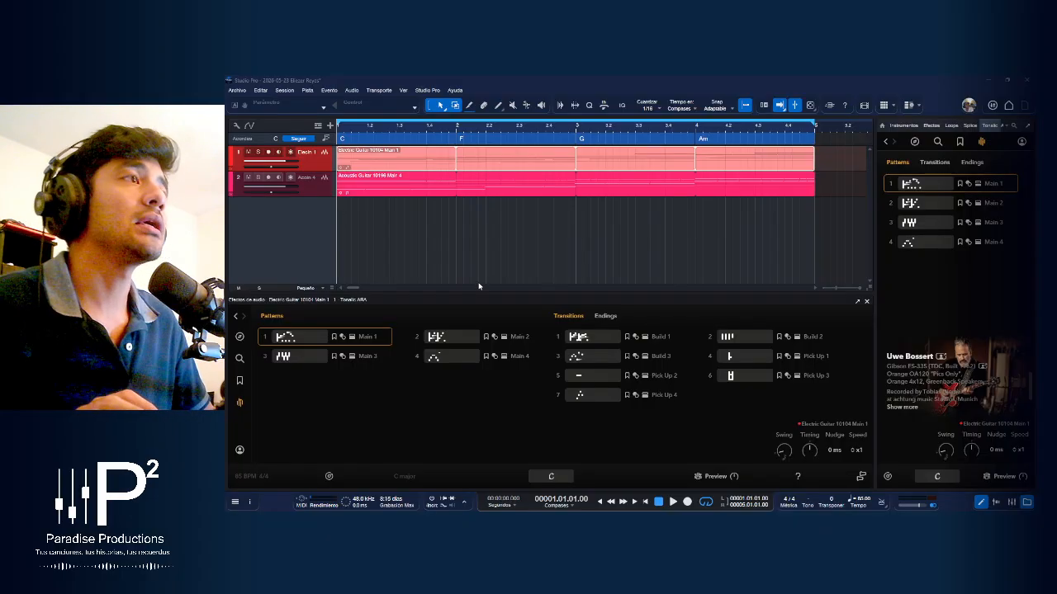
{"action": "left_click", "coordinate": [655, 314]}
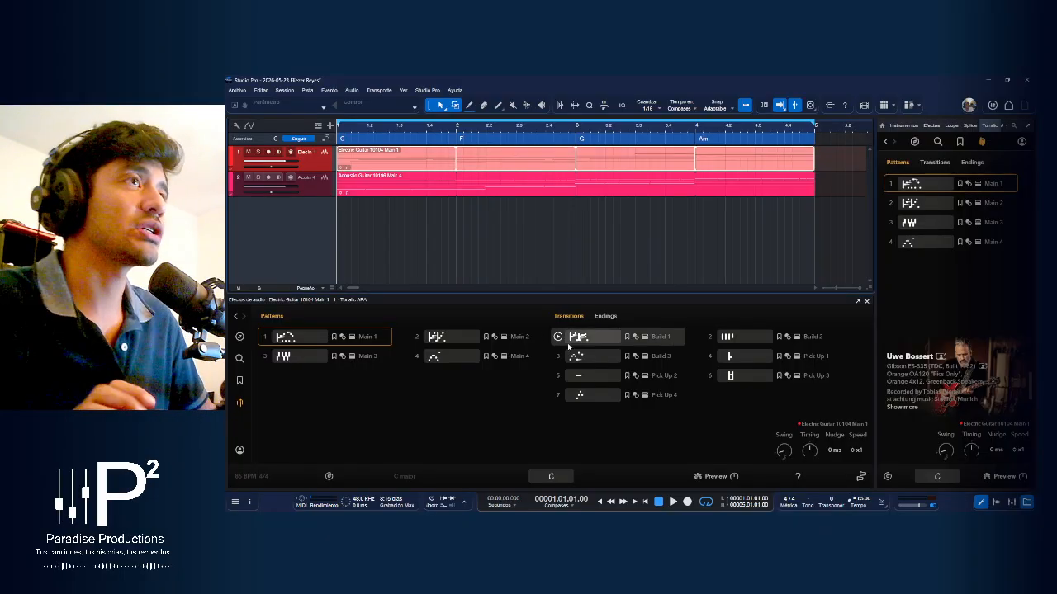
{"action": "left_click", "coordinate": [259, 153]}
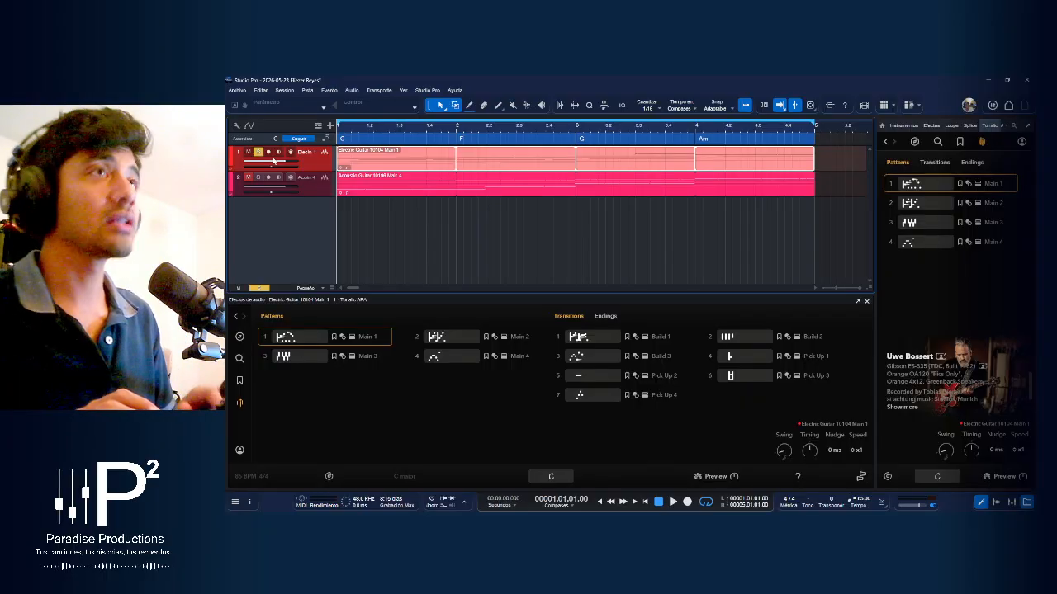
{"action": "key", "text": "space"}
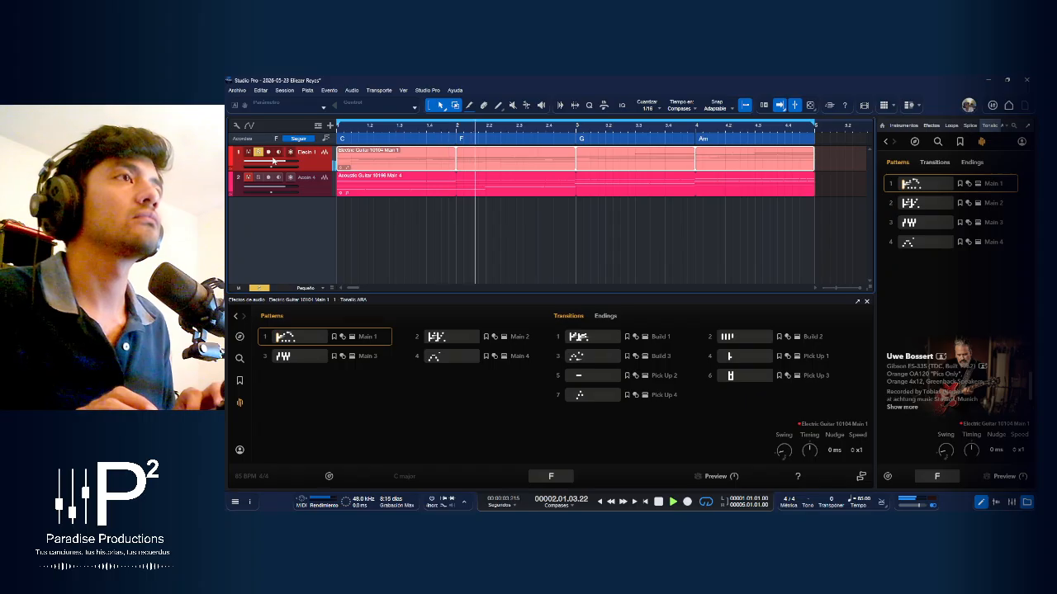
{"action": "key", "text": "space"}
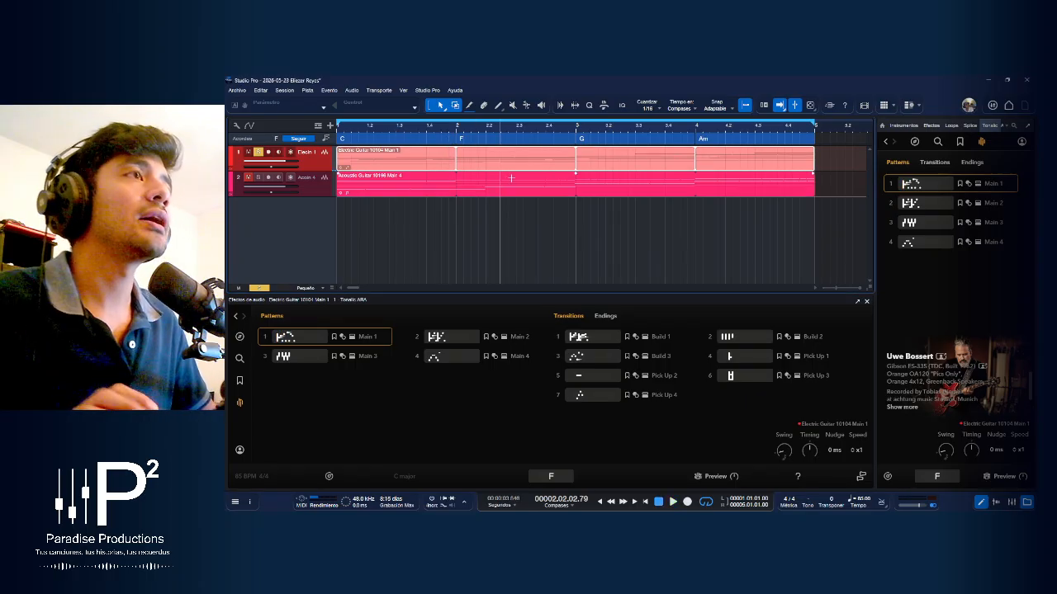
Go through the C, F, G and Am chords on the chord track one after another, twice
{"action": "left_click", "coordinate": [438, 142]}
{"action": "left_click", "coordinate": [501, 143]}
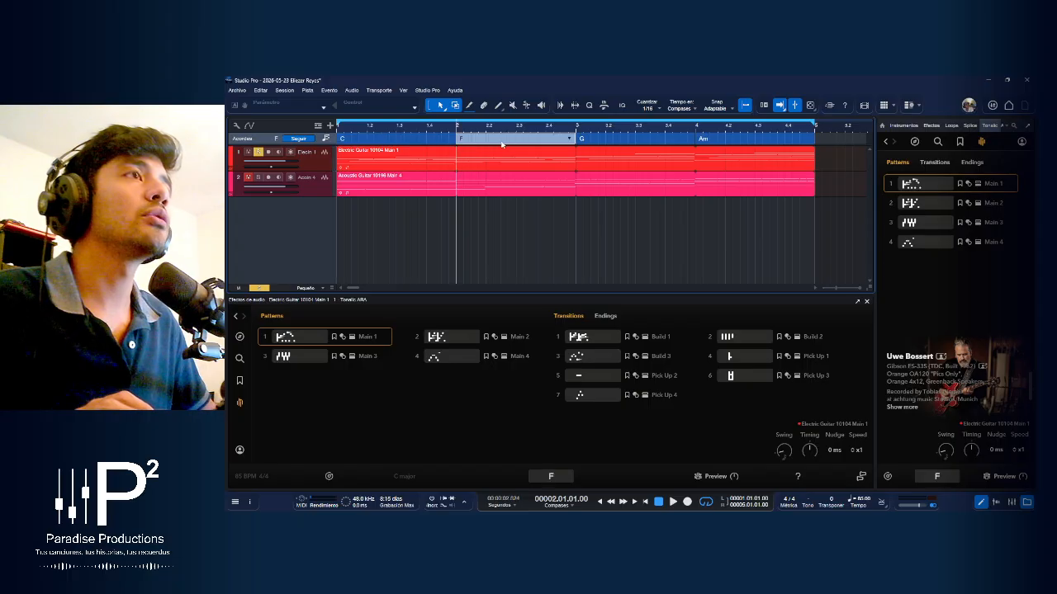
{"action": "left_click", "coordinate": [621, 142]}
{"action": "left_click", "coordinate": [731, 143]}
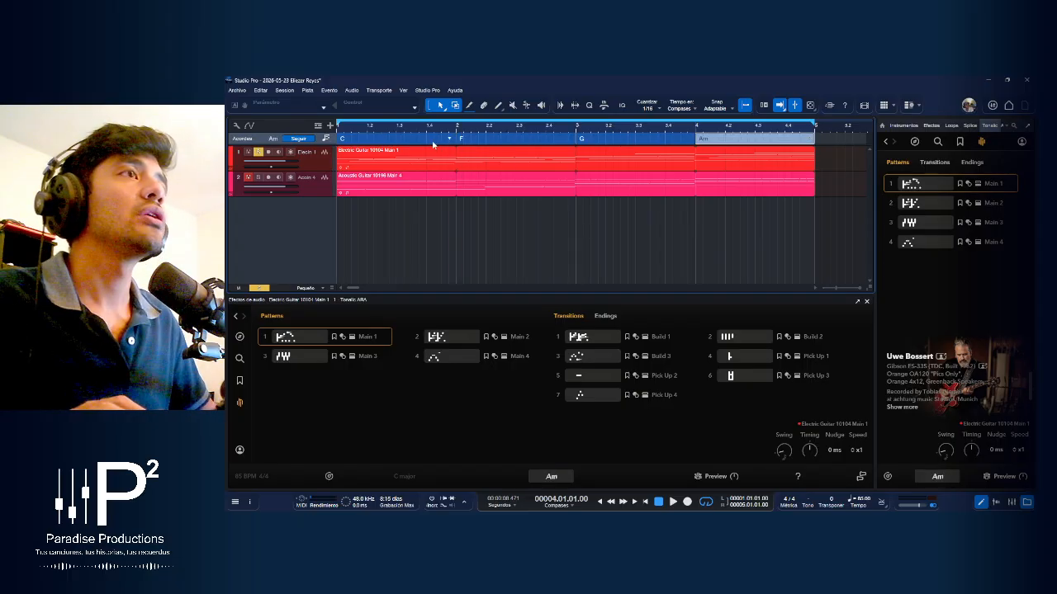
{"action": "left_click", "coordinate": [435, 143]}
{"action": "left_click", "coordinate": [487, 142]}
{"action": "left_click", "coordinate": [607, 143]}
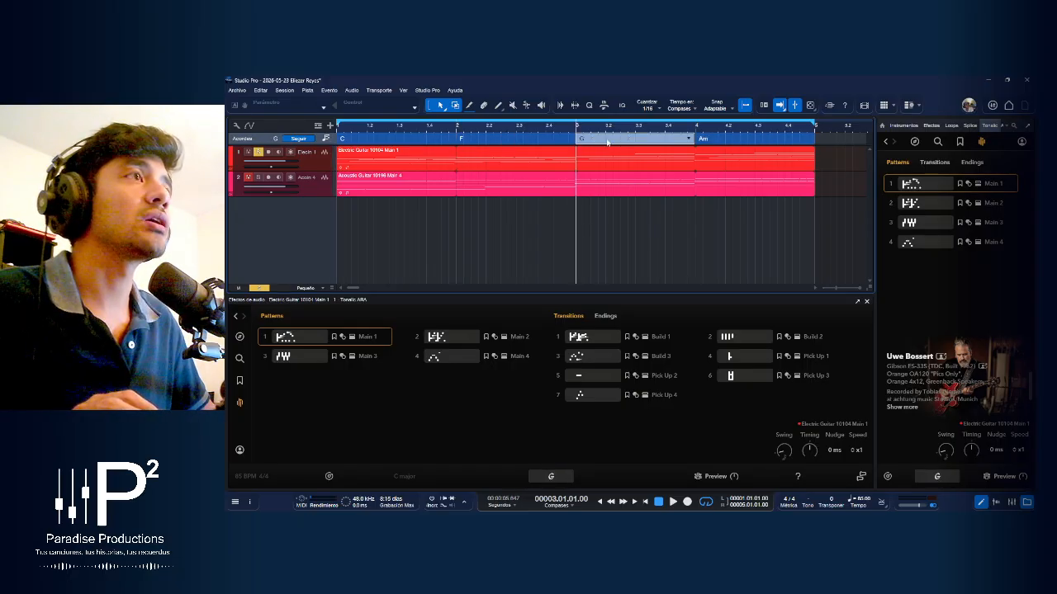
{"action": "left_click", "coordinate": [728, 142]}
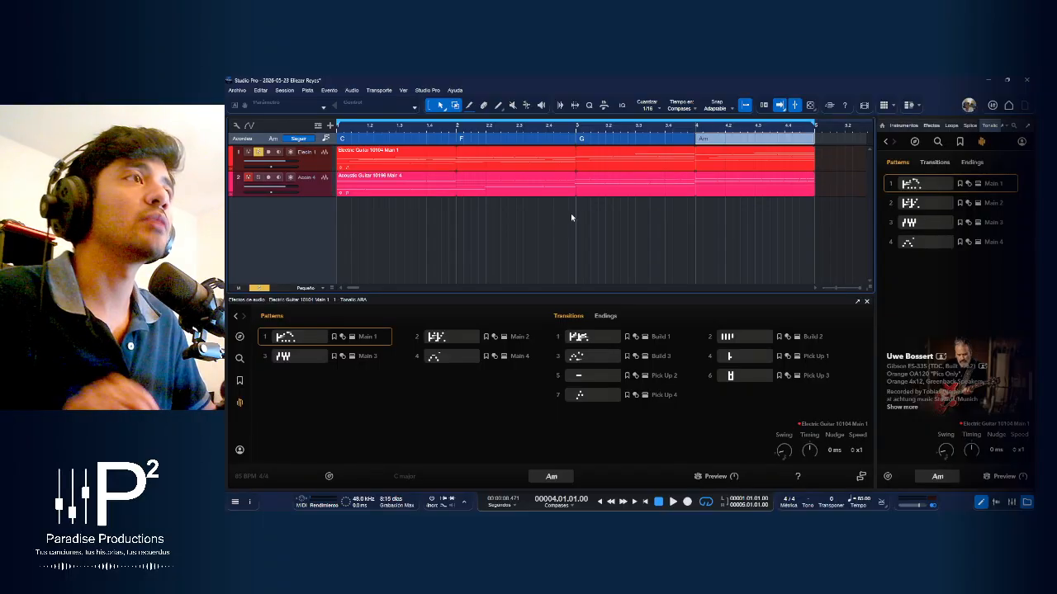
Solo the acoustic guitar track as well and play both guitars together from the start
{"action": "scroll", "coordinate": [565, 202], "scroll_direction": "down", "scroll_amount": 3}
{"action": "scroll", "coordinate": [528, 204], "scroll_direction": "down", "scroll_amount": 2}
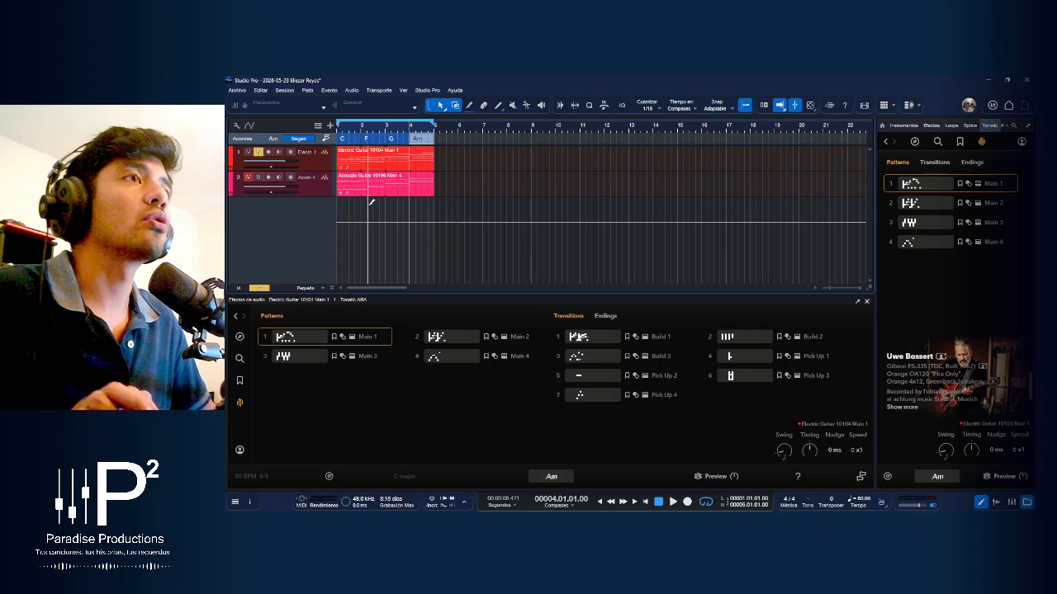
{"action": "scroll", "coordinate": [369, 202], "scroll_direction": "up", "scroll_amount": 3}
{"action": "scroll", "coordinate": [424, 215], "scroll_direction": "up", "scroll_amount": 4}
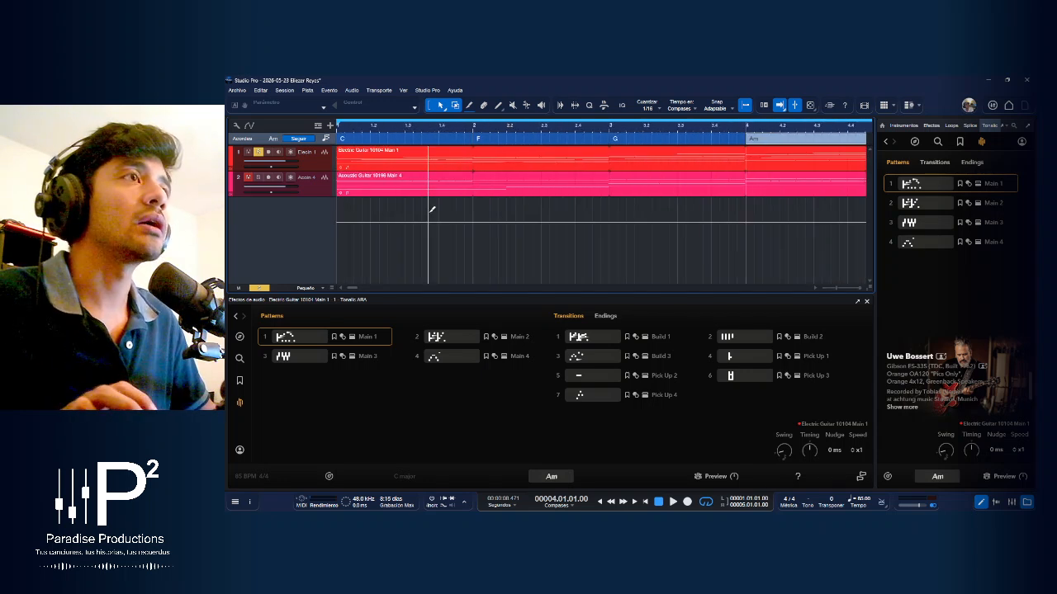
{"action": "scroll", "coordinate": [426, 211], "scroll_direction": "down", "scroll_amount": 2}
{"action": "left_click", "coordinate": [259, 178]}
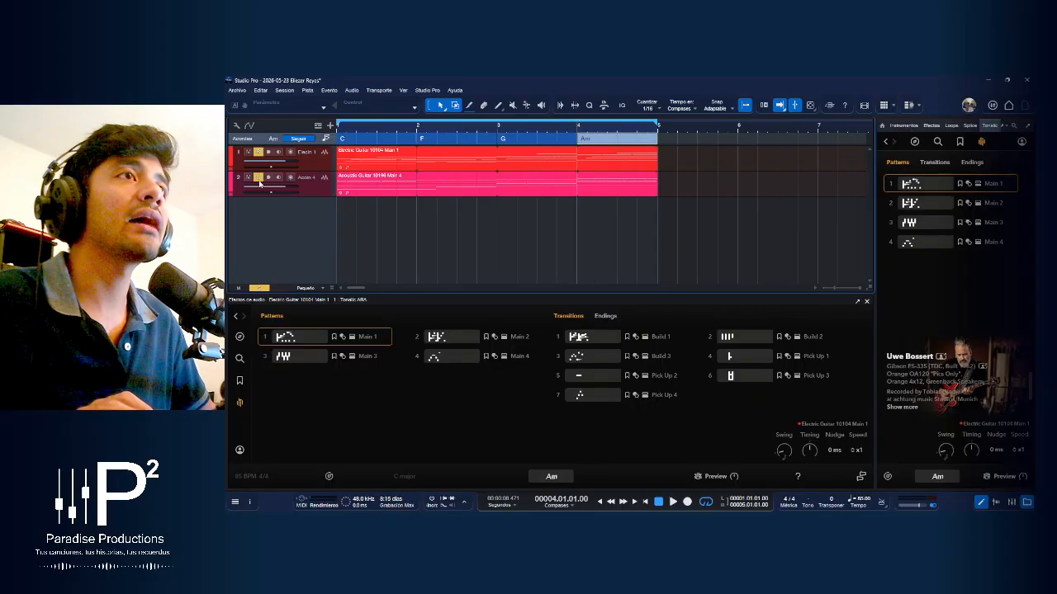
{"action": "key", "text": "Home"}
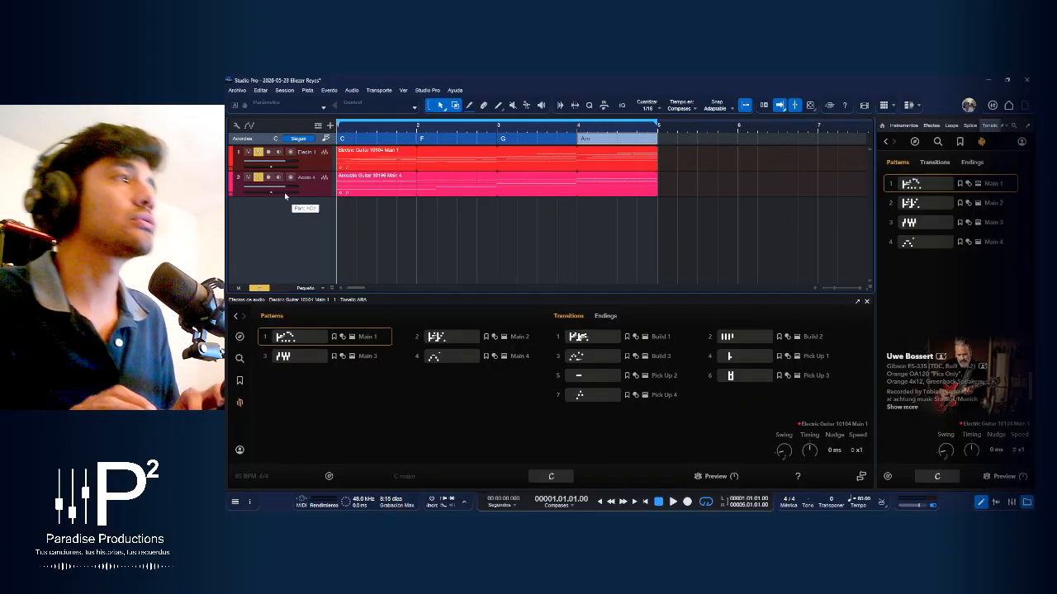
{"action": "key", "text": "space"}
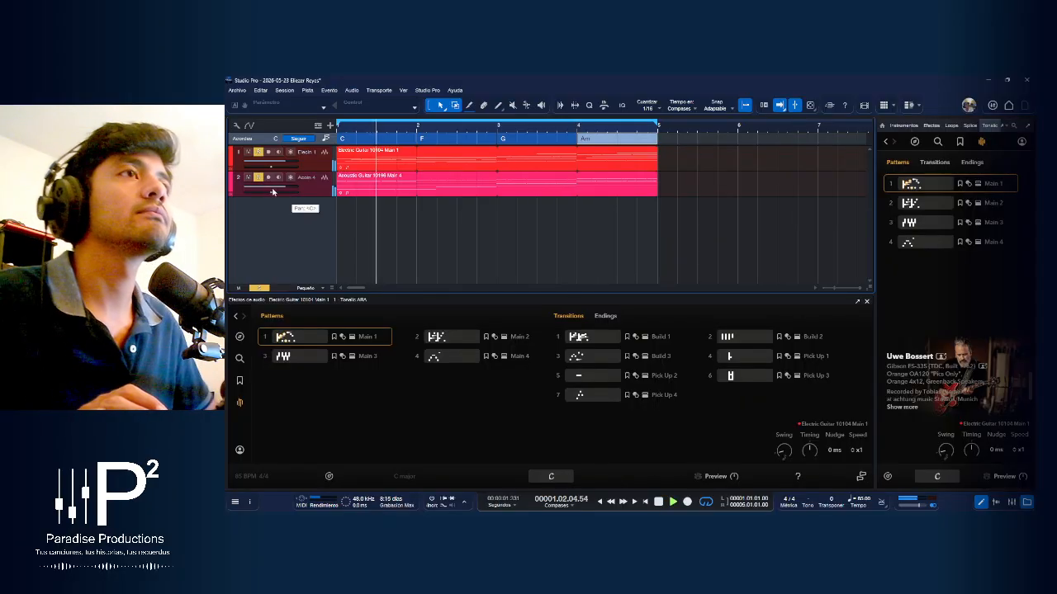
Take the electric guitar out of solo and listen to the acoustic guitar alone
{"action": "left_click", "coordinate": [258, 153]}
{"action": "key", "text": "space"}
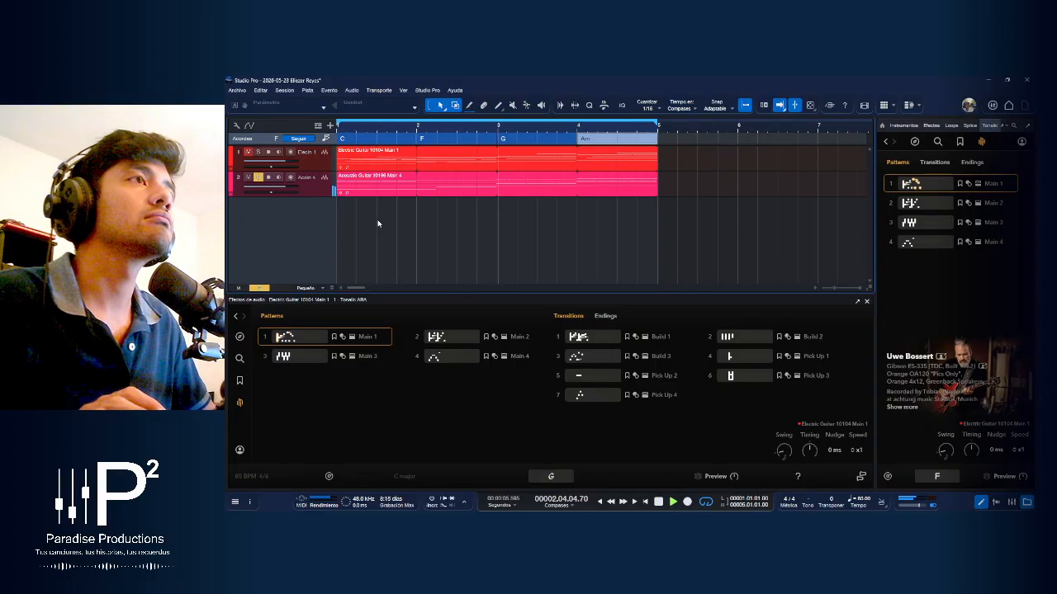
{"action": "key", "text": "space"}
Replay both guitars from the start, clear their solos, and save the song
{"action": "left_click", "coordinate": [257, 153]}
{"action": "key", "text": "comma"}
{"action": "key", "text": "space"}
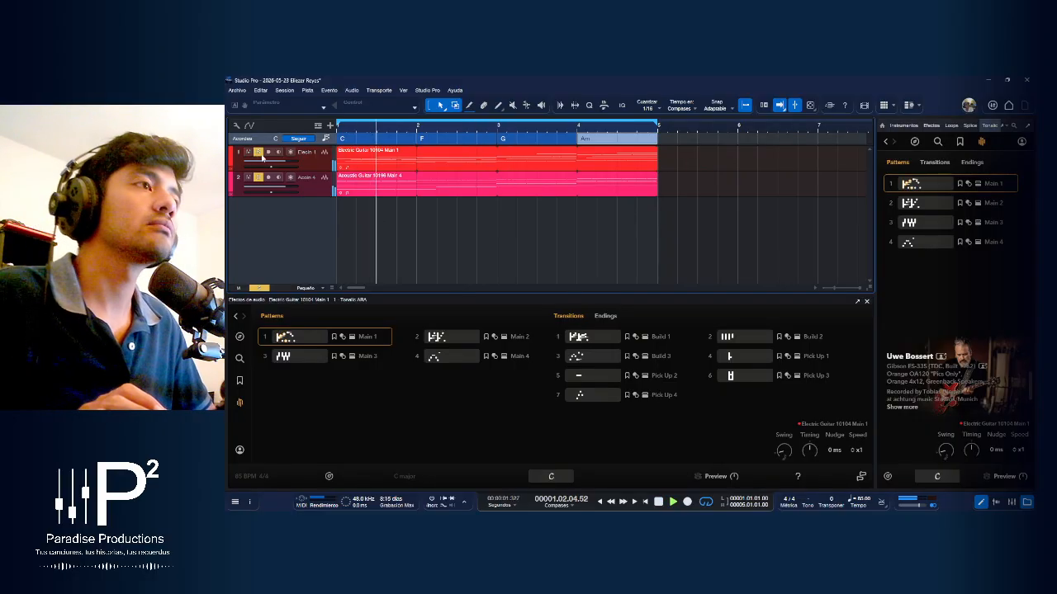
{"action": "key", "text": "s"}
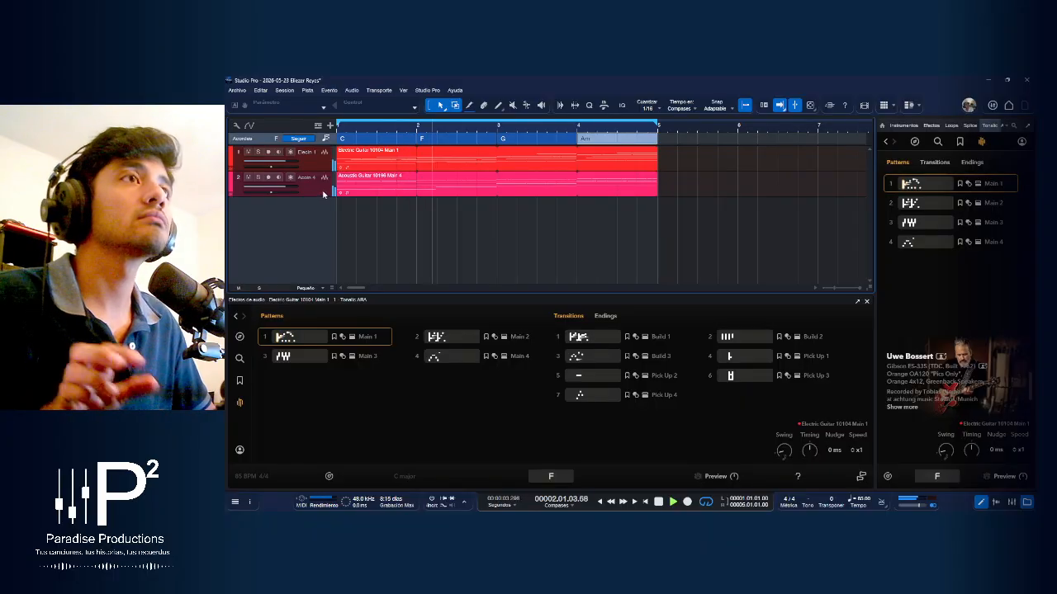
{"action": "key", "text": "space"}
{"action": "key", "text": "ctrl+s"}
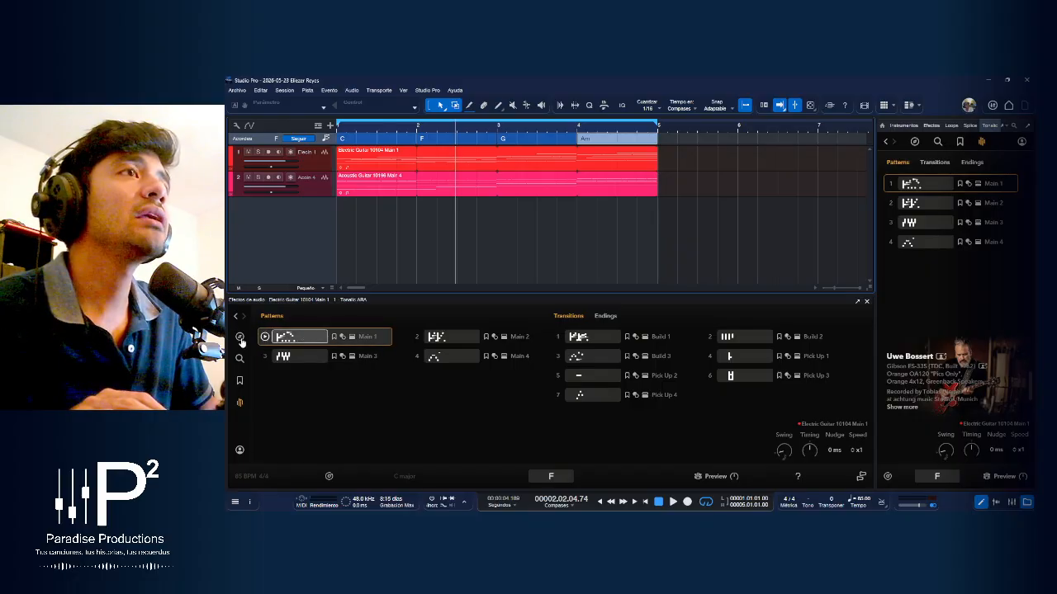
Preview the acoustic guitar's Main 2 pattern and place it on the acoustic track at bar 2, over the F chord
{"action": "key", "text": "space"}
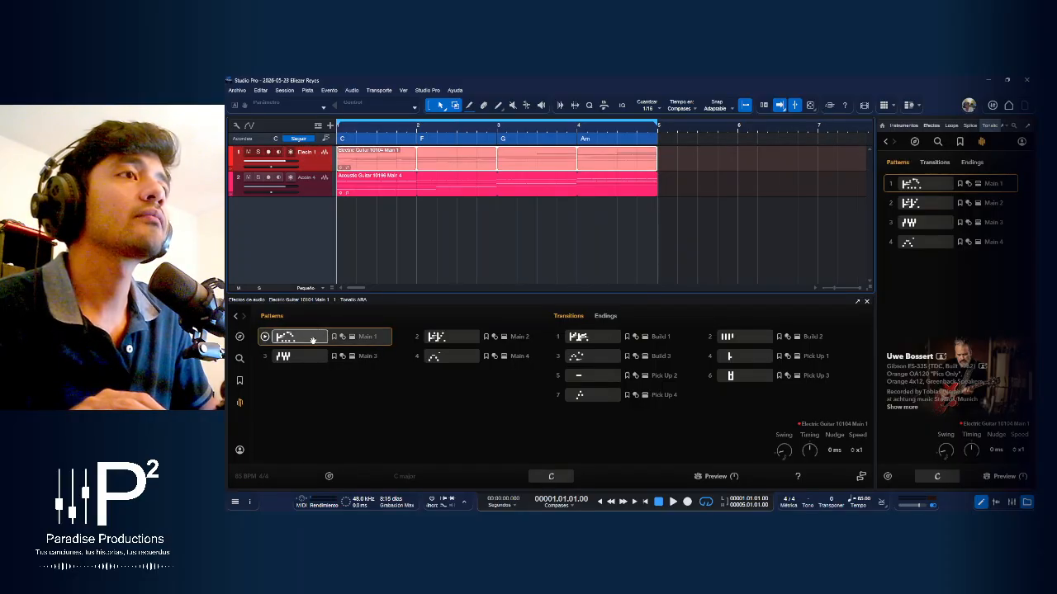
{"action": "left_click", "coordinate": [389, 193]}
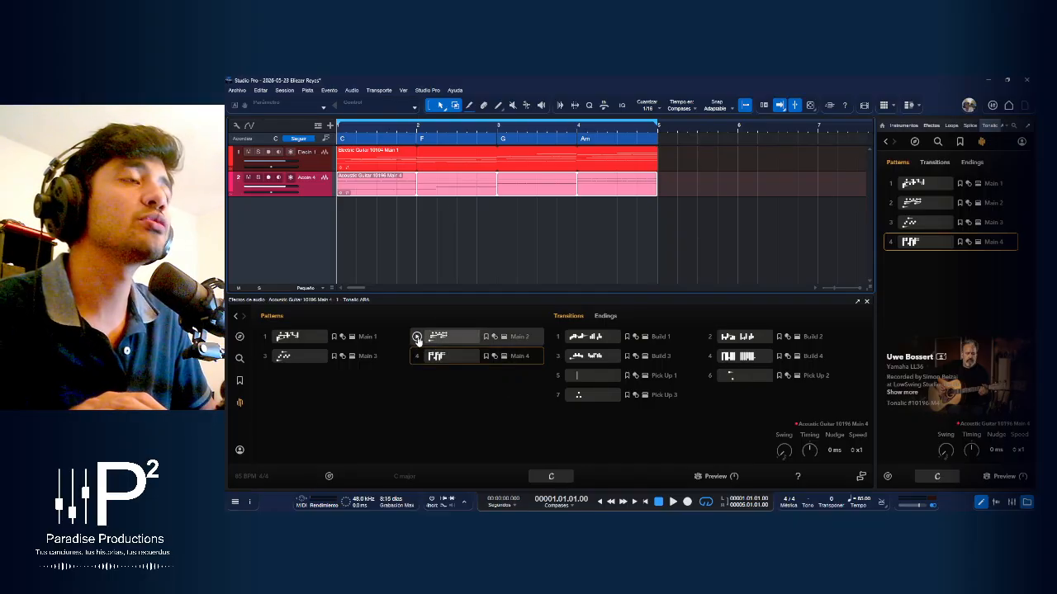
{"action": "left_click", "coordinate": [418, 338]}
{"action": "left_click", "coordinate": [417, 339]}
{"action": "left_click_drag", "start_coordinate": [454, 344], "coordinate": [433, 187]}
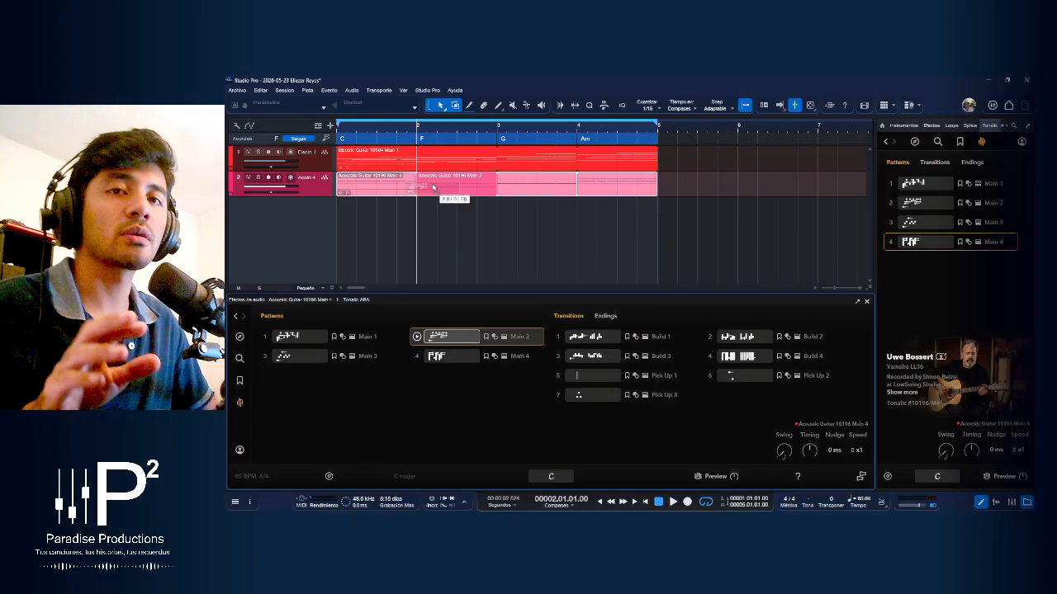
{"action": "left_click_drag", "start_coordinate": [433, 187], "coordinate": [432, 187]}
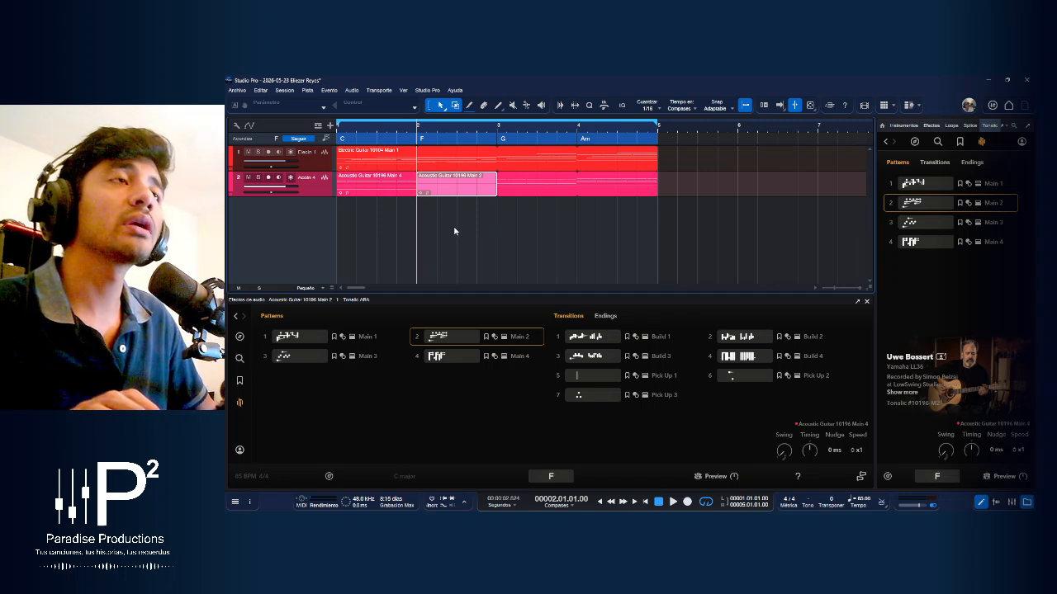
Extend the loop range to bar 6 and preview the acoustic guitar's Stop 1 and Ending 1 phrases
{"action": "left_click", "coordinate": [608, 318]}
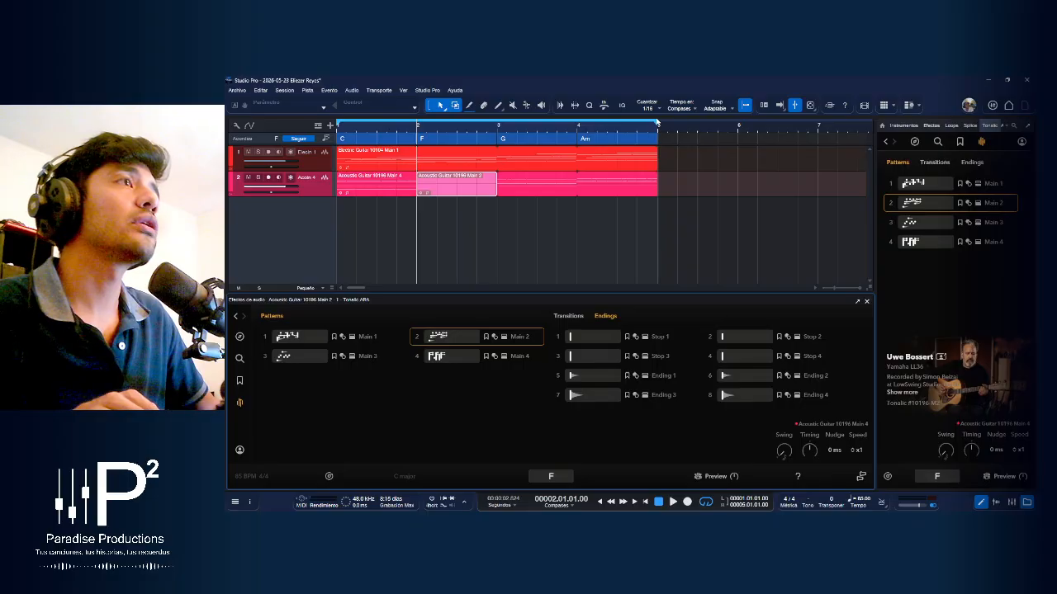
{"action": "left_click_drag", "start_coordinate": [658, 124], "coordinate": [741, 126]}
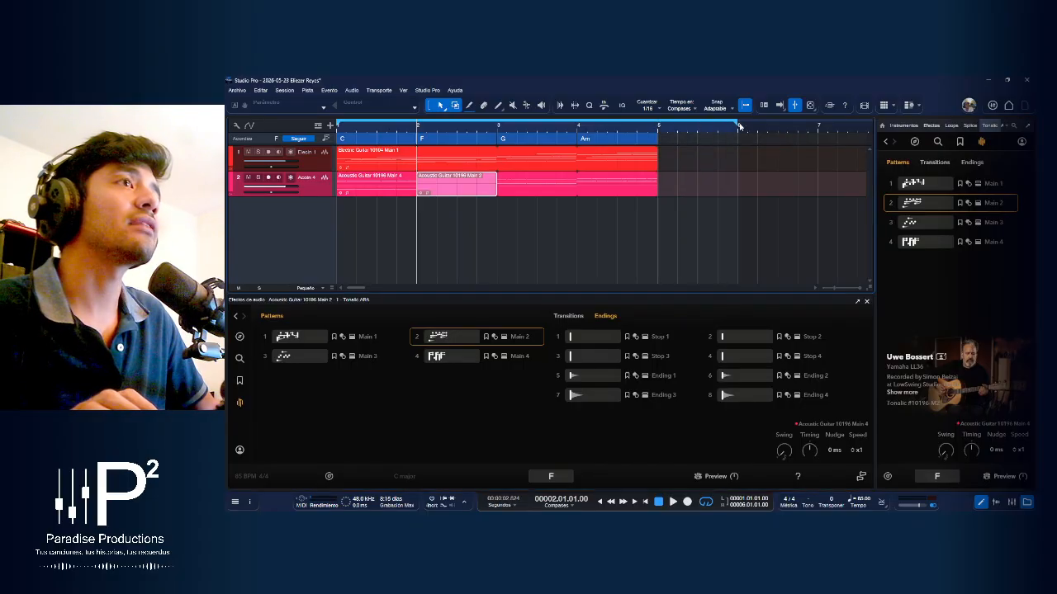
{"action": "left_click", "coordinate": [558, 338]}
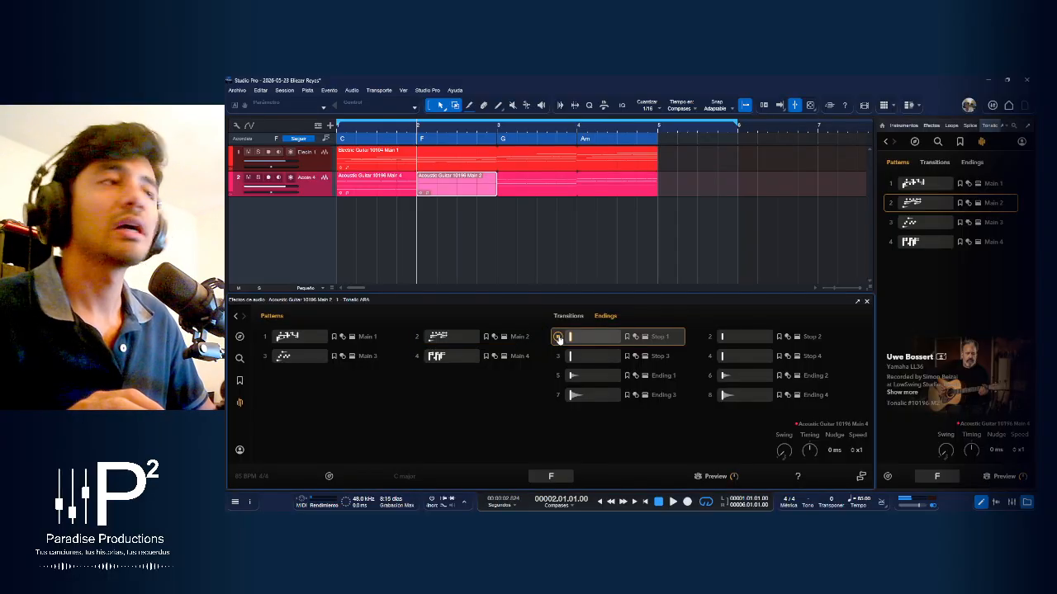
{"action": "left_click", "coordinate": [558, 376]}
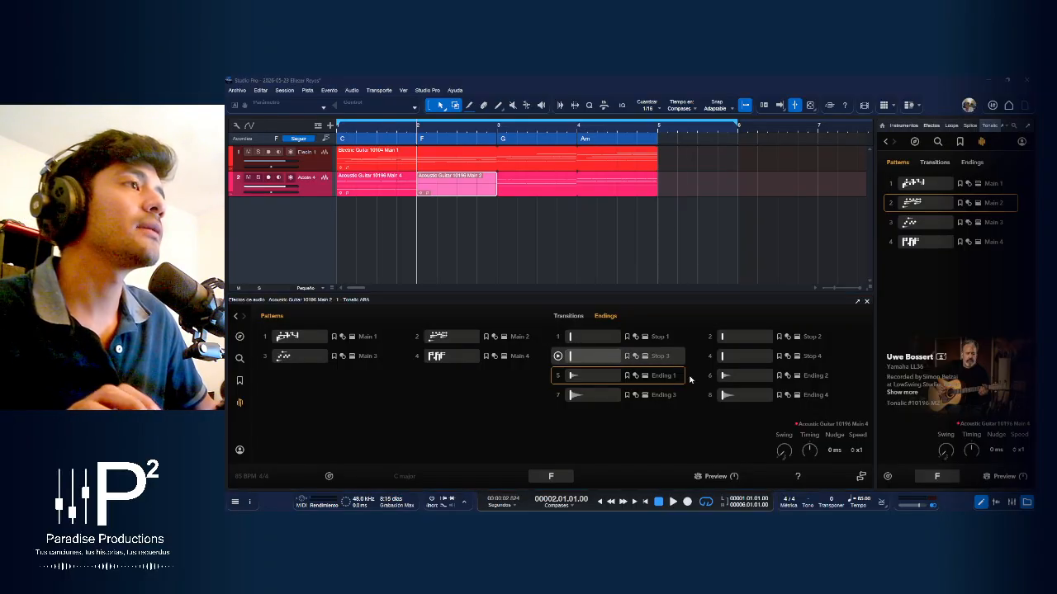
Place Ending 1 on the acoustic guitar track at bar 5 and remove everything past bar 6
{"action": "left_click_drag", "start_coordinate": [578, 382], "coordinate": [675, 189]}
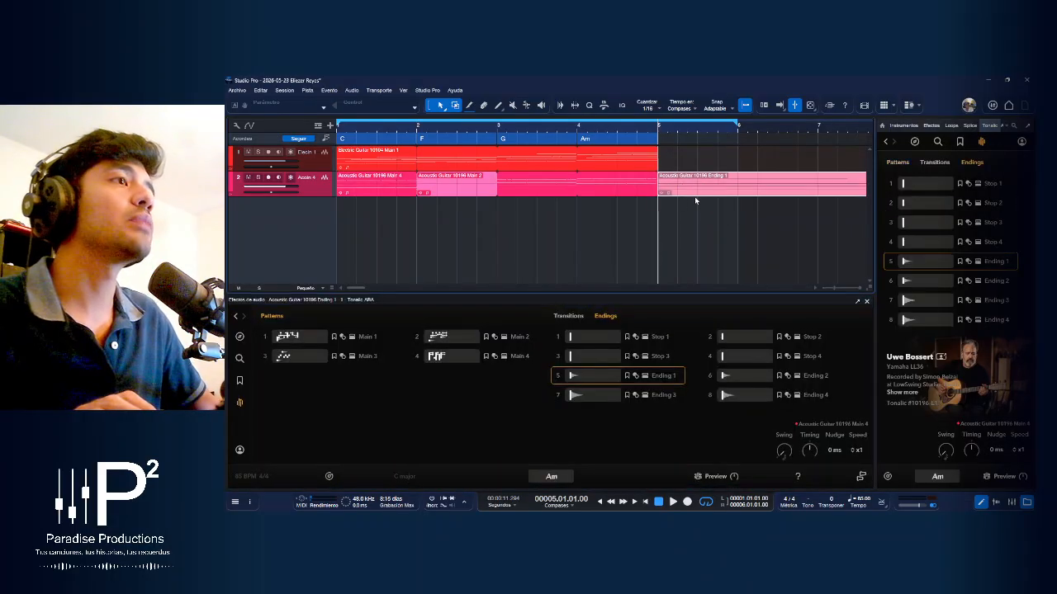
{"action": "left_click", "coordinate": [739, 175], "text": "alt"}
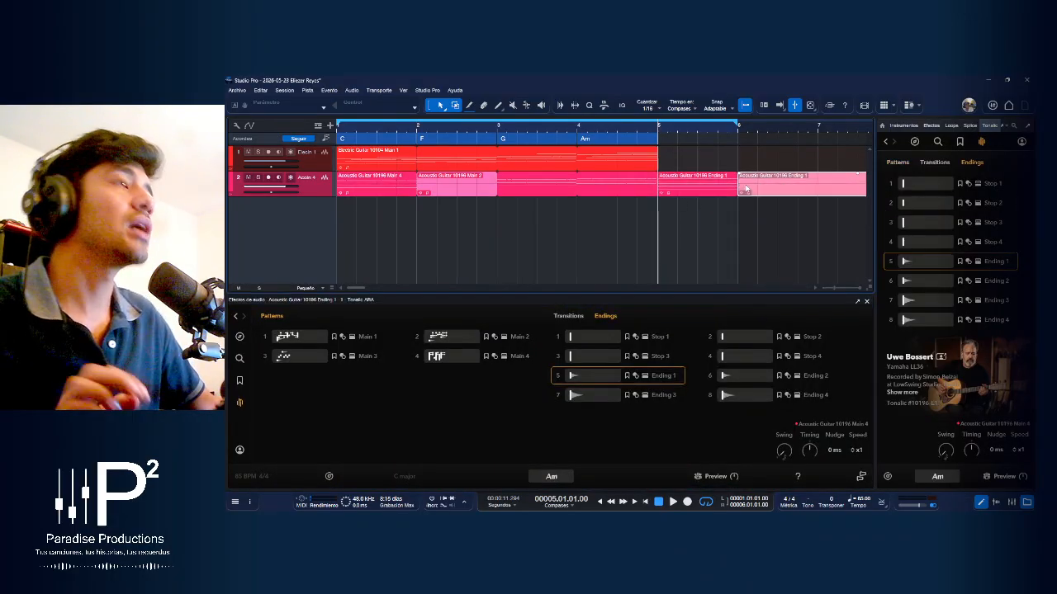
{"action": "key", "text": "Delete"}
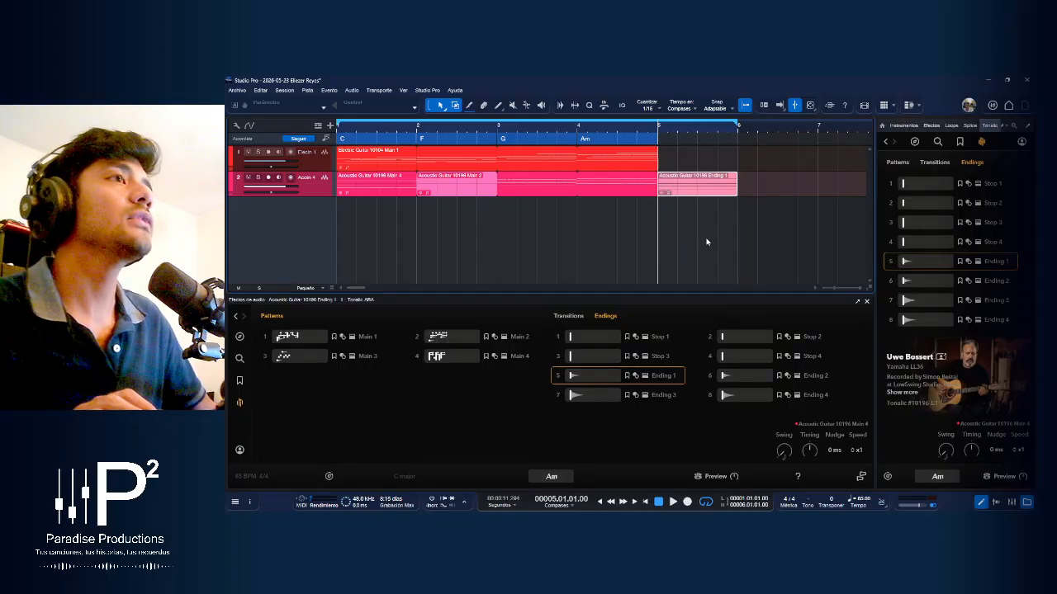
Split the acoustic guitar's Main 4 event at bar 3, where the G chord begins
{"action": "left_click", "coordinate": [471, 194]}
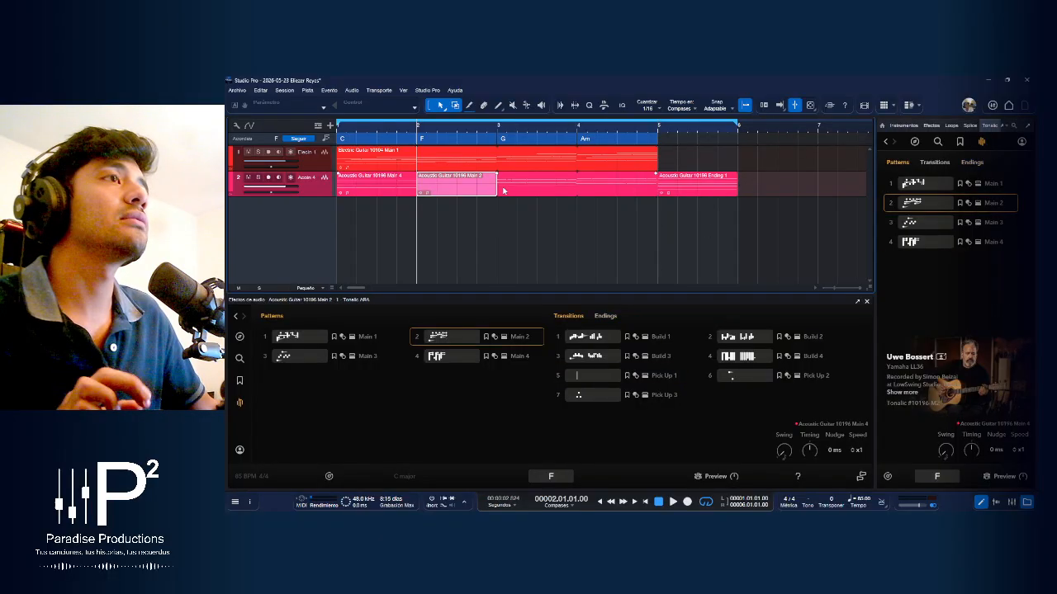
{"action": "left_click", "coordinate": [503, 190]}
{"action": "left_click", "coordinate": [498, 175]}
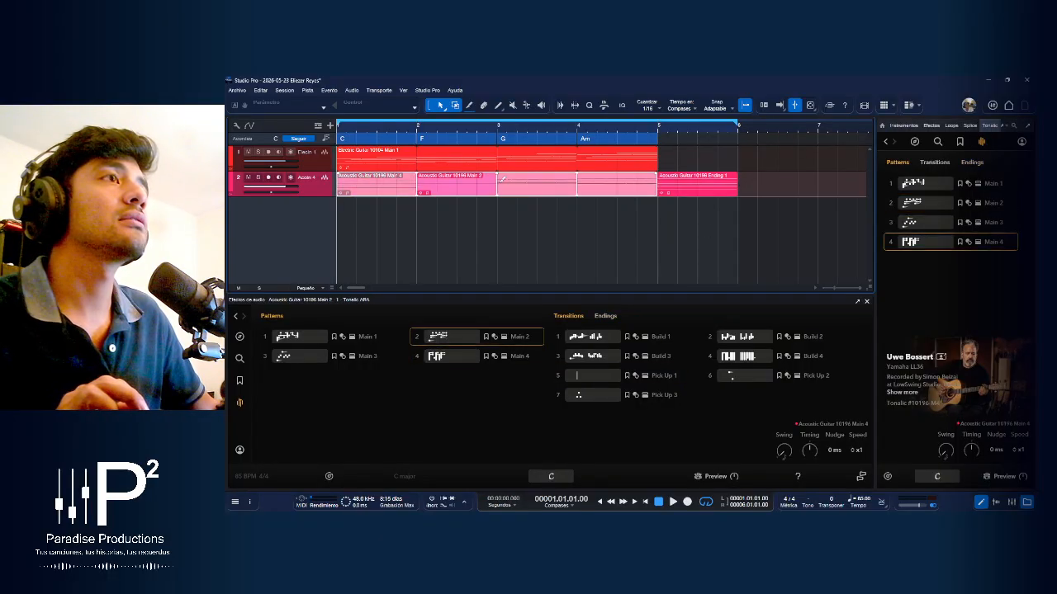
{"action": "left_click", "coordinate": [498, 179], "text": "alt"}
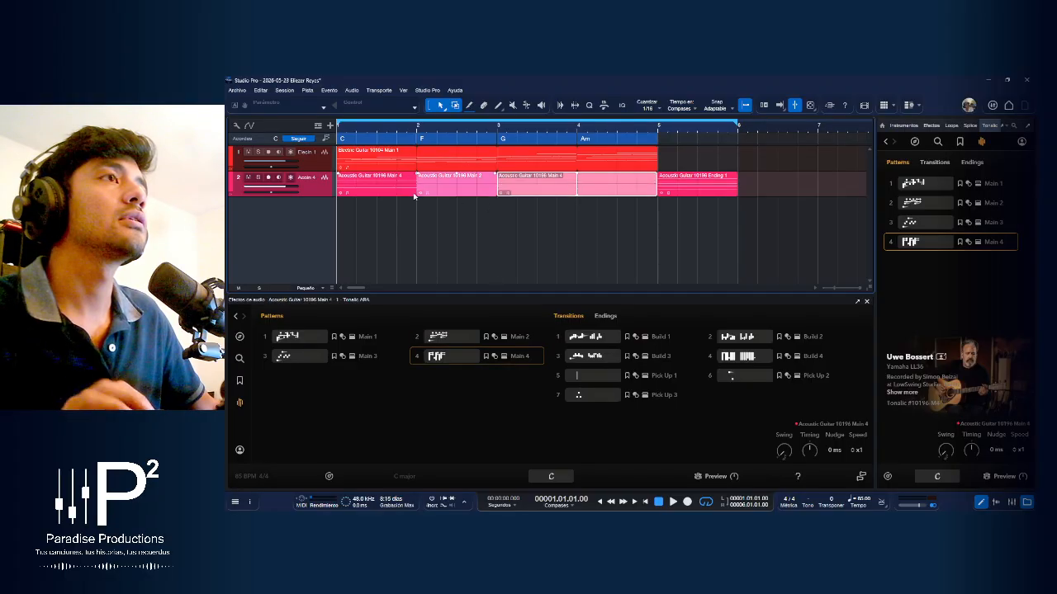
Shorten the first acoustic Main 4 event to end at bar 2, moving Main 2 out of the way and back to bar 2
{"action": "left_click", "coordinate": [413, 195]}
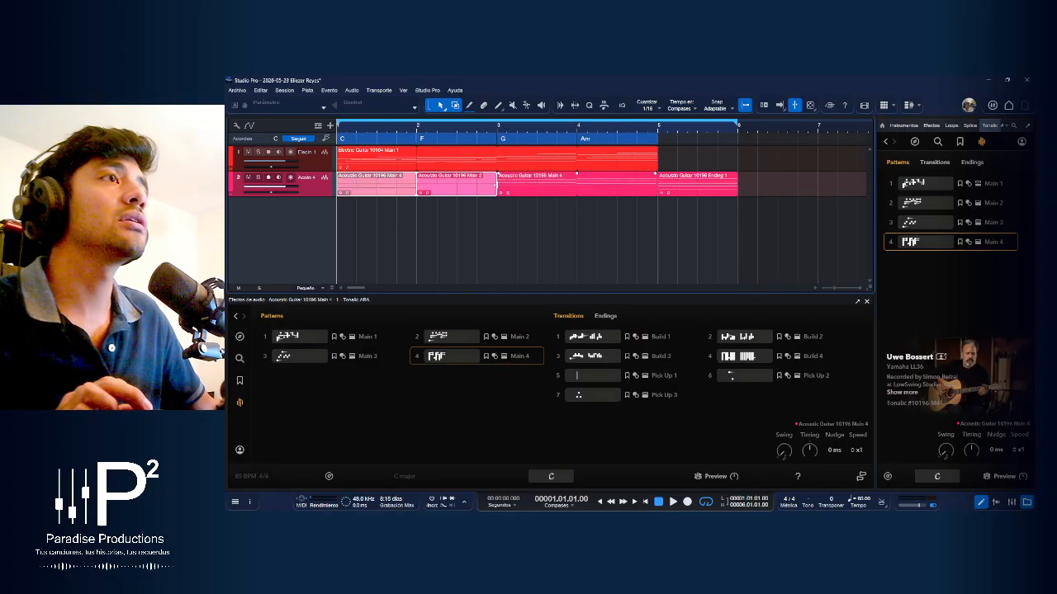
{"action": "left_click", "coordinate": [459, 186]}
{"action": "left_click_drag", "start_coordinate": [459, 186], "coordinate": [496, 192]}
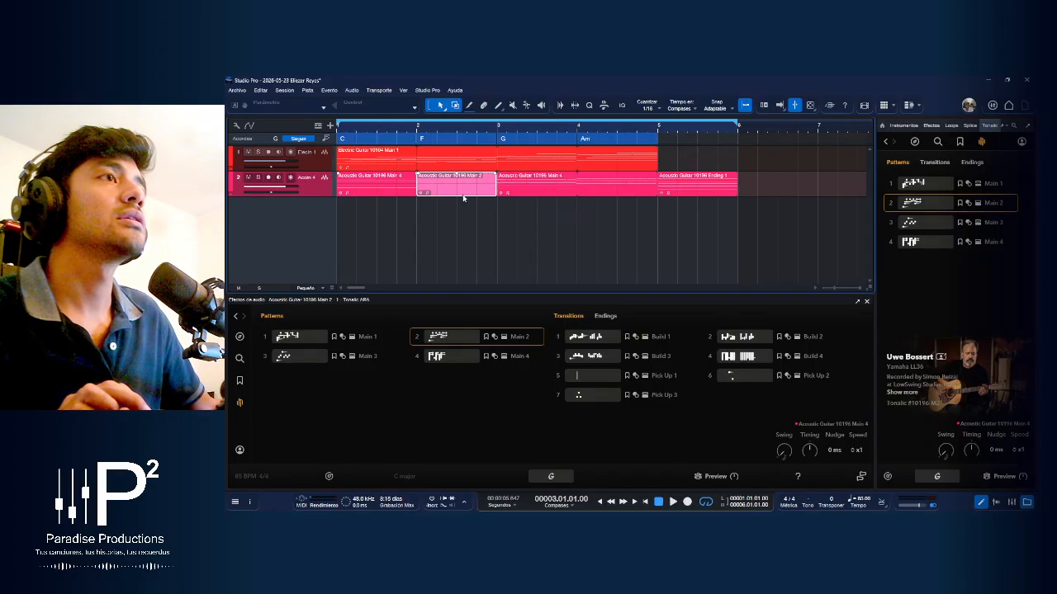
{"action": "left_click_drag", "start_coordinate": [673, 191], "coordinate": [797, 186]}
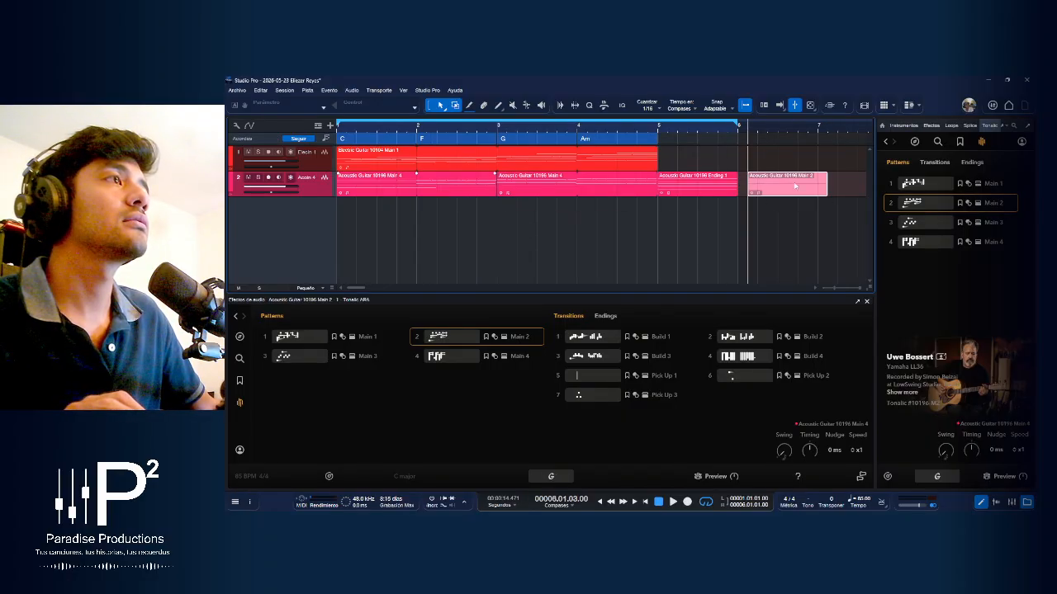
{"action": "left_click", "coordinate": [493, 187]}
{"action": "left_click_drag", "start_coordinate": [495, 187], "coordinate": [417, 194]}
{"action": "left_click", "coordinate": [773, 191]}
{"action": "left_click_drag", "start_coordinate": [773, 191], "coordinate": [445, 189]}
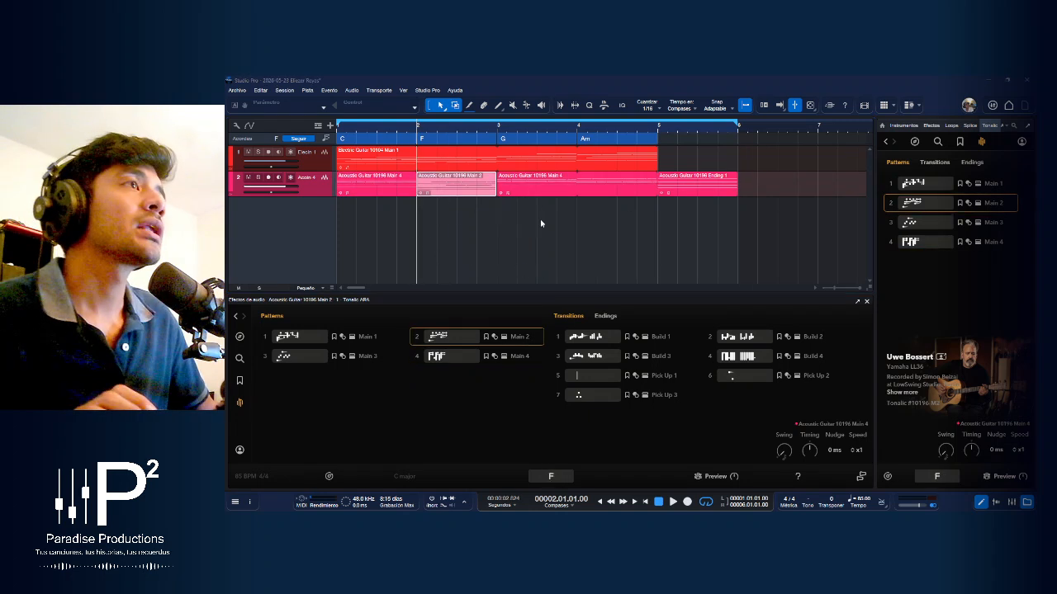
Select the electric guitar event and preview its Main 2 pattern
{"action": "left_click", "coordinate": [615, 163]}
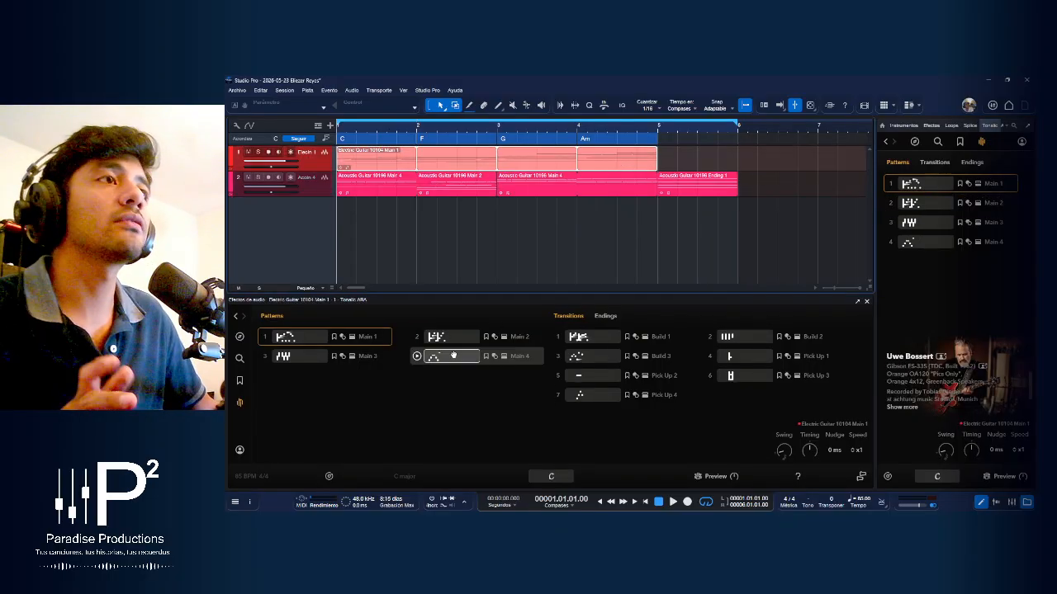
{"action": "left_click", "coordinate": [416, 338]}
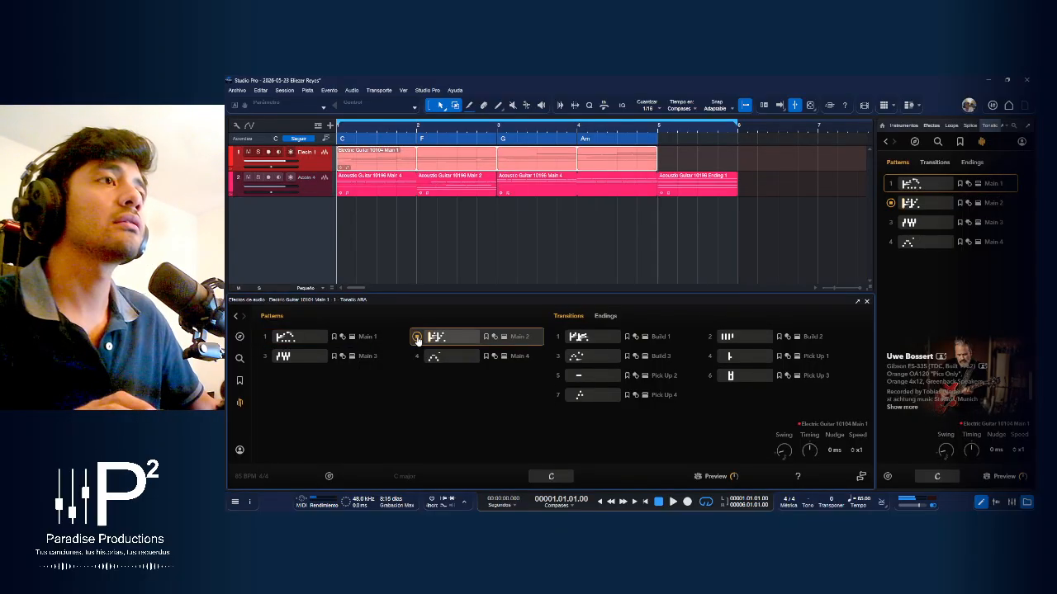
{"action": "left_click", "coordinate": [418, 339]}
Split the electric guitar event at bars 2 and 3 and replace the bar 2 section with the Main 2 pattern
{"action": "left_click", "coordinate": [498, 166], "text": "alt"}
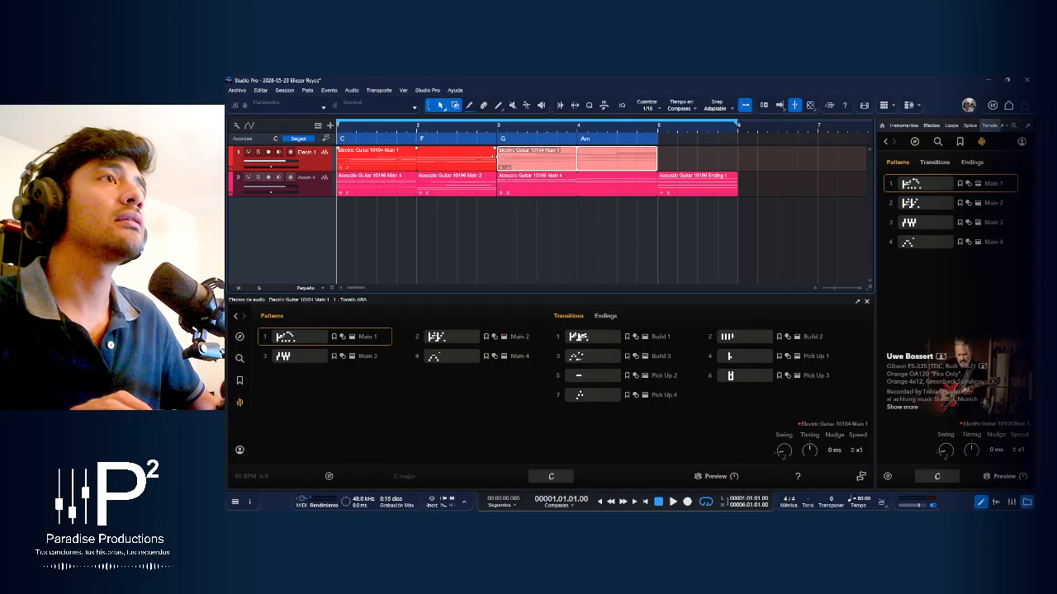
{"action": "left_click", "coordinate": [440, 163]}
{"action": "key", "text": "Delete"}
{"action": "left_click_drag", "start_coordinate": [438, 337], "coordinate": [440, 165]}
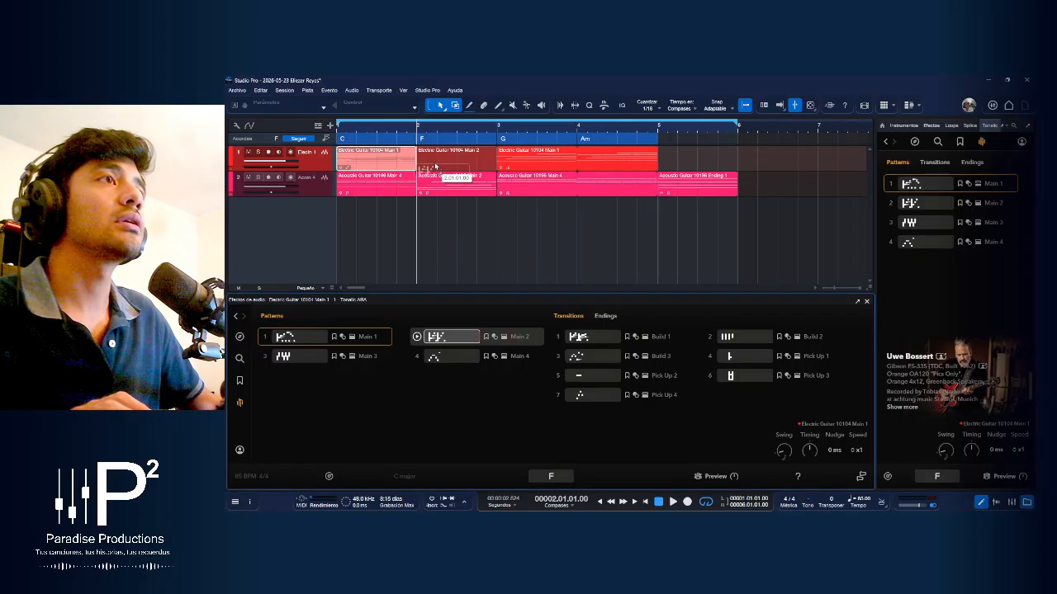
{"action": "double_click", "coordinate": [440, 166]}
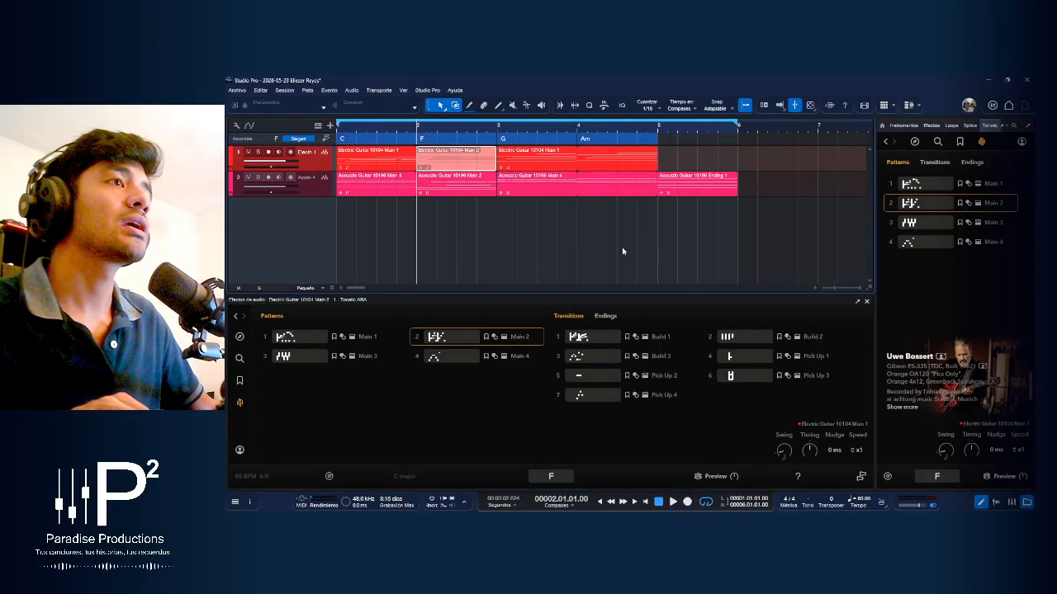
Place Ending 4 on the electric guitar track at bar 5 and remove everything past bar 6
{"action": "left_click", "coordinate": [605, 316]}
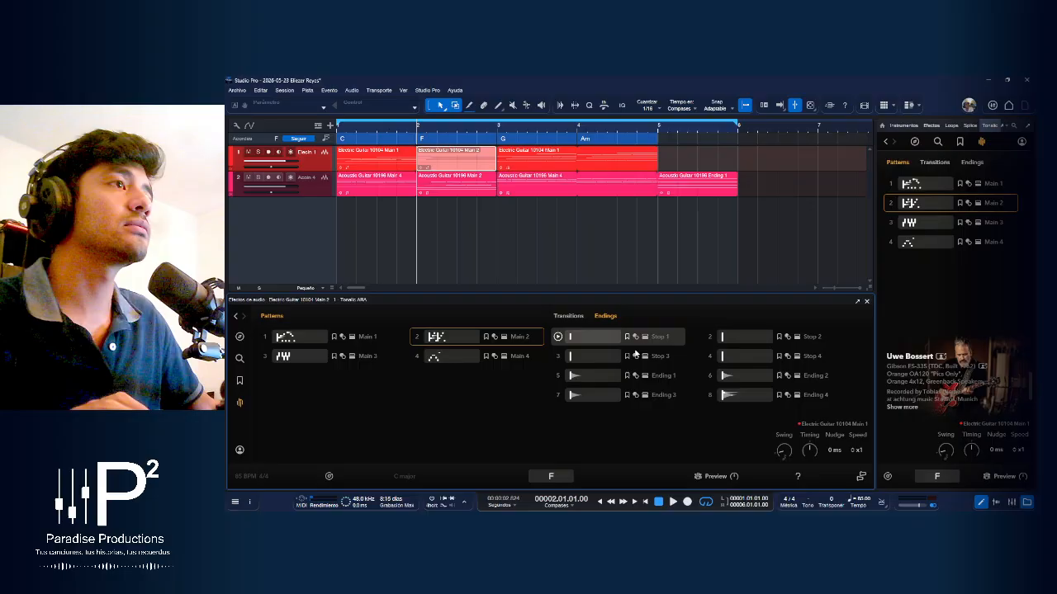
{"action": "left_click_drag", "start_coordinate": [735, 401], "coordinate": [741, 167]}
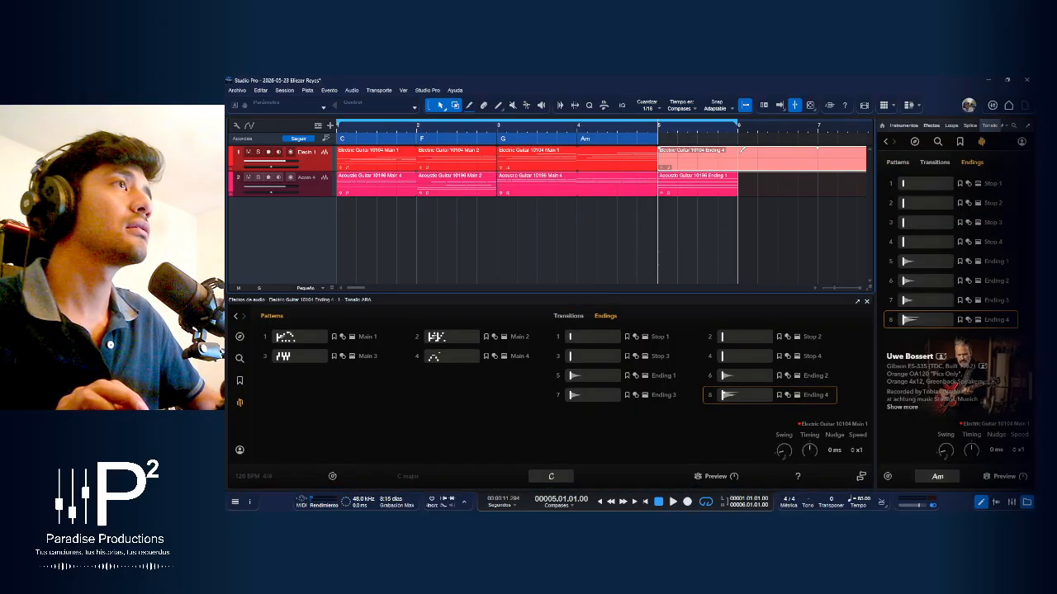
{"action": "key", "text": "Delete"}
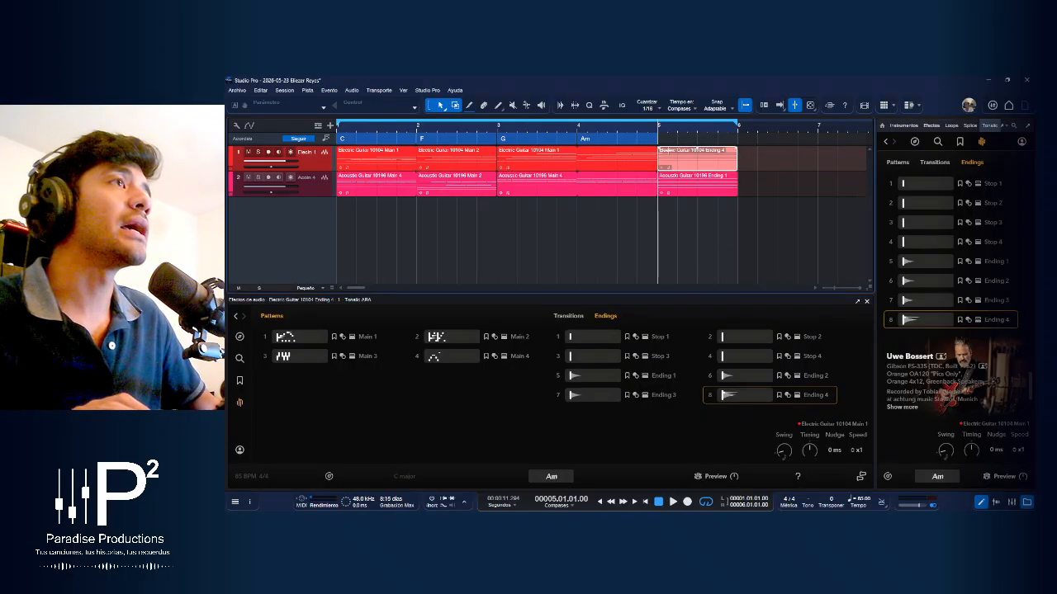
Add a chord at bar 5 of the chord track and set it to Dm7
{"action": "left_click", "coordinate": [688, 138]}
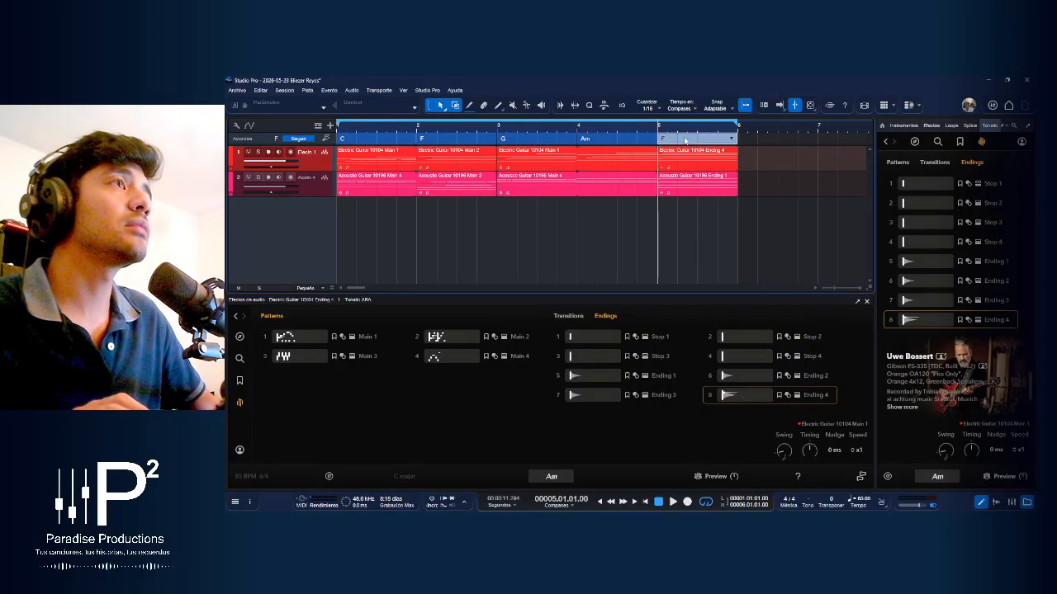
{"action": "left_click", "coordinate": [730, 139]}
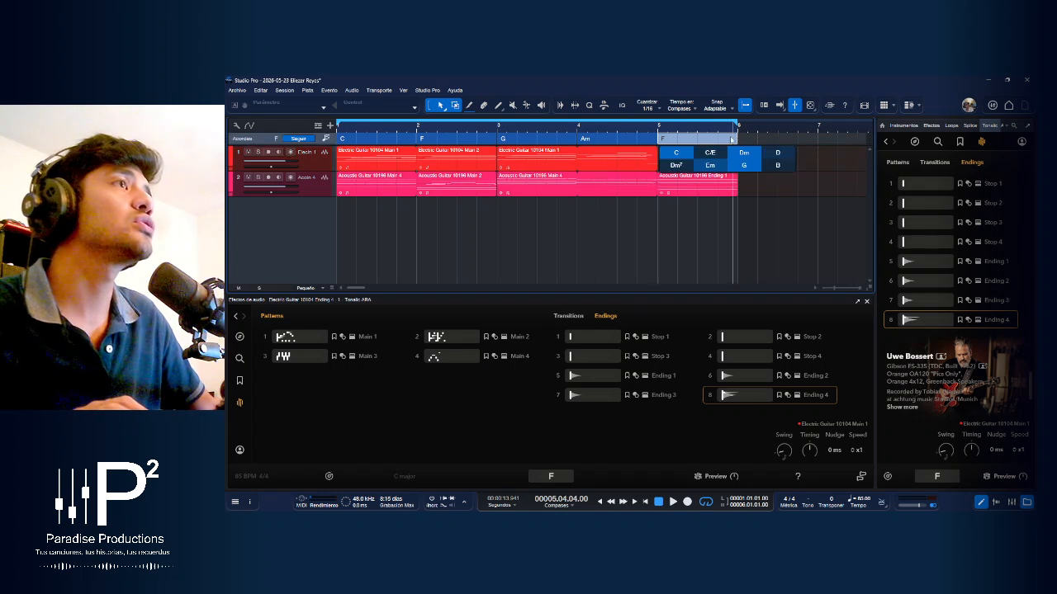
{"action": "left_click", "coordinate": [677, 166]}
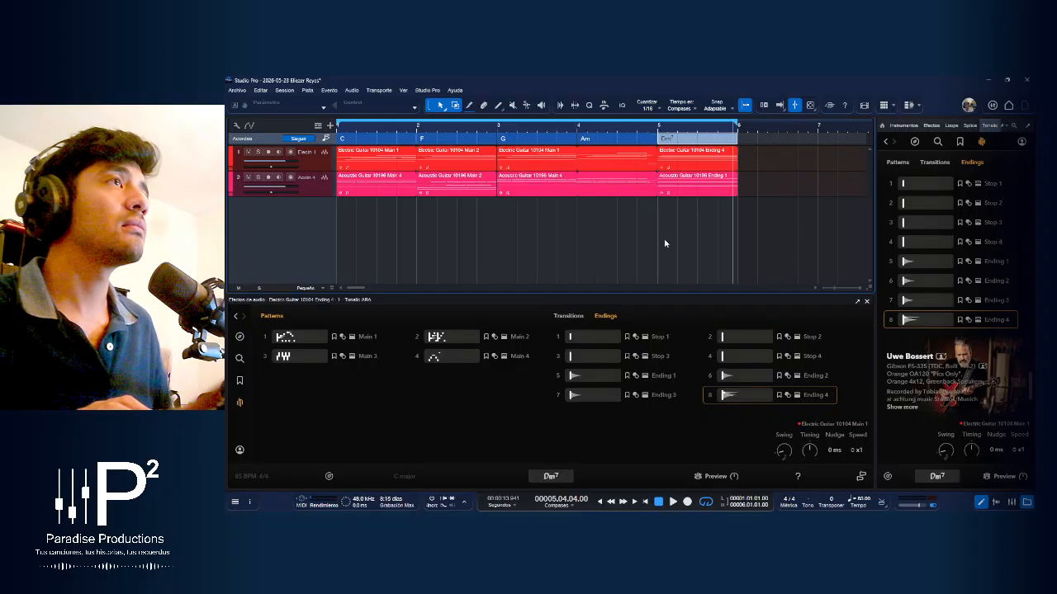
Play the arrangement from the start to hear the new patterns, and stop playback
{"action": "key", "text": "comma"}
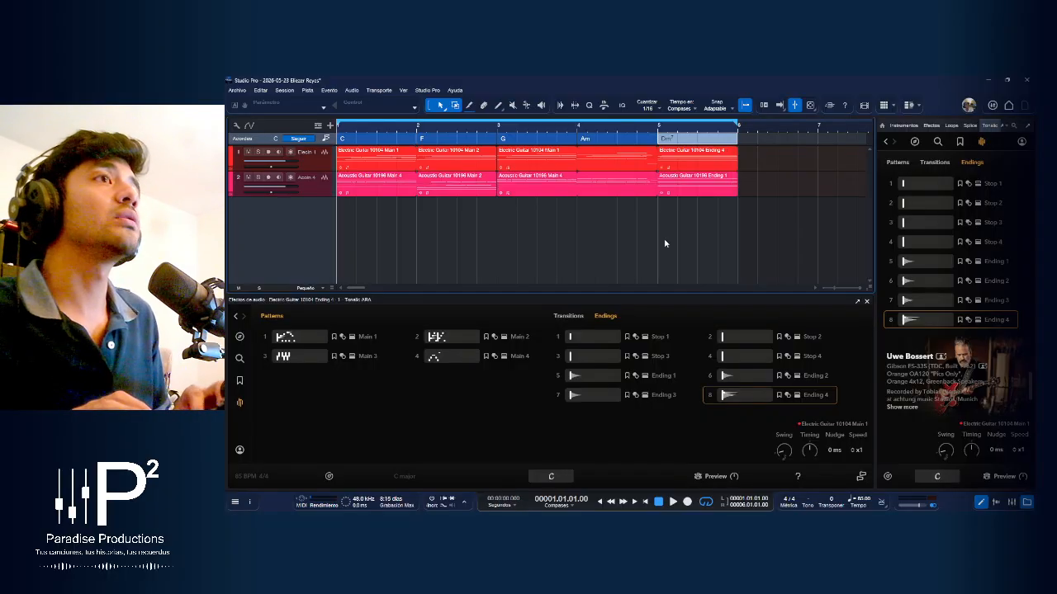
{"action": "key", "text": "space"}
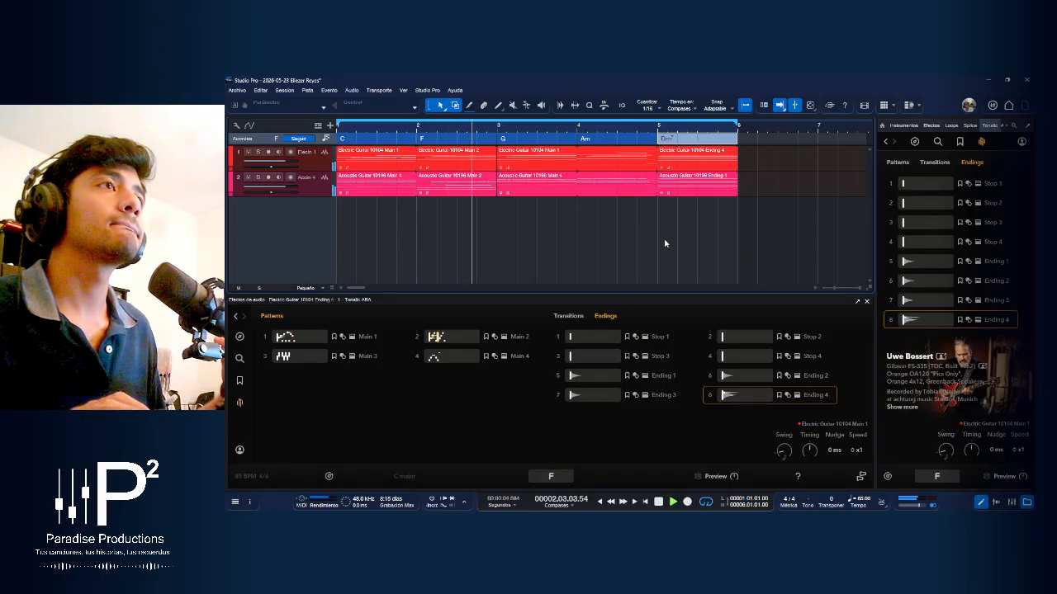
{"action": "key", "text": "space"}
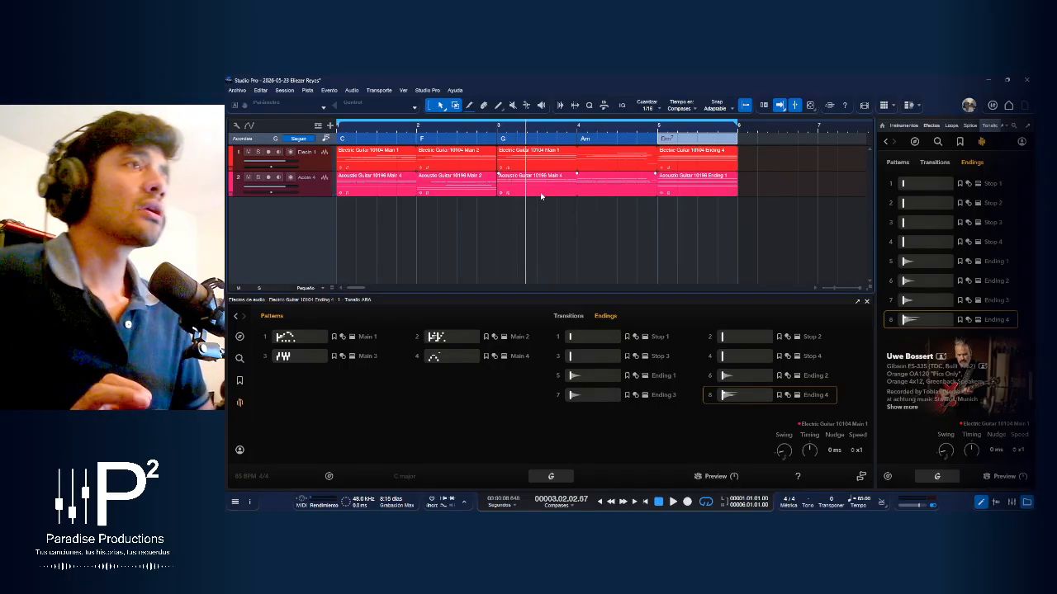
Check the available speed options for the acoustic guitar's Main 2 event in bar 2
{"action": "left_click", "coordinate": [487, 191]}
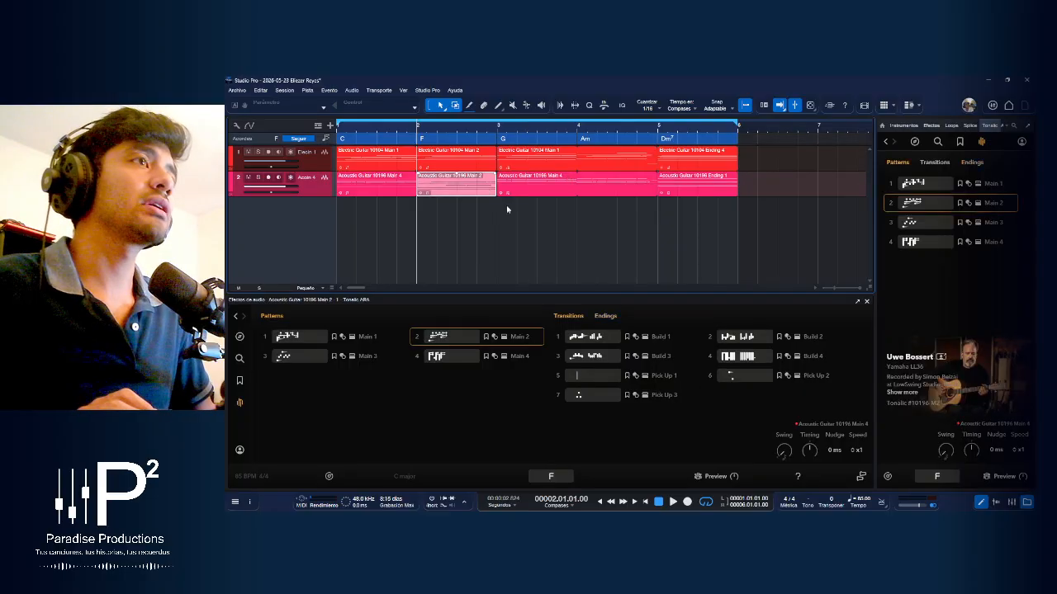
{"action": "left_click", "coordinate": [859, 454]}
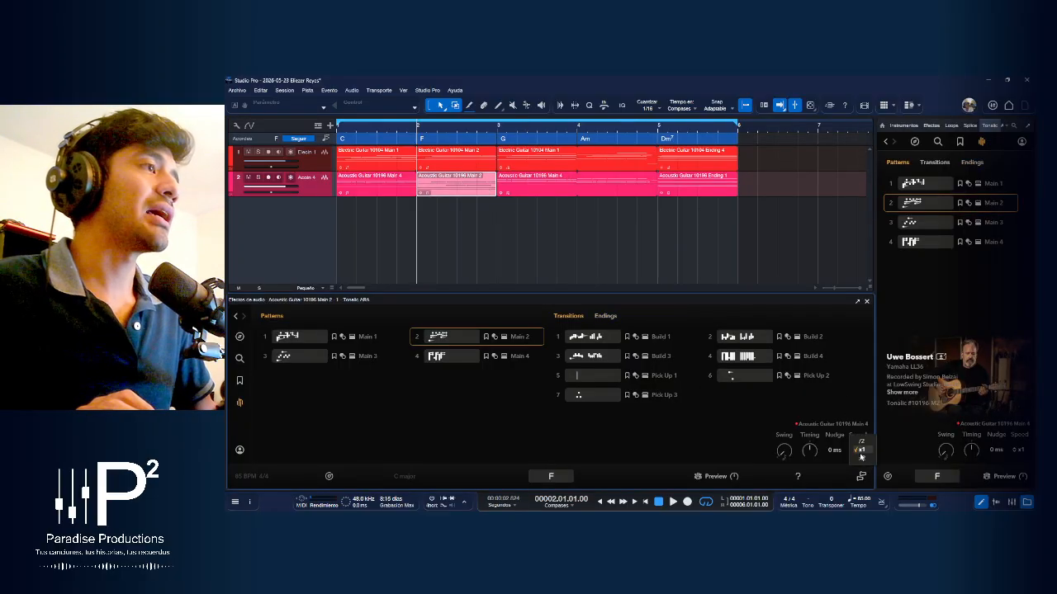
{"action": "left_click", "coordinate": [604, 420]}
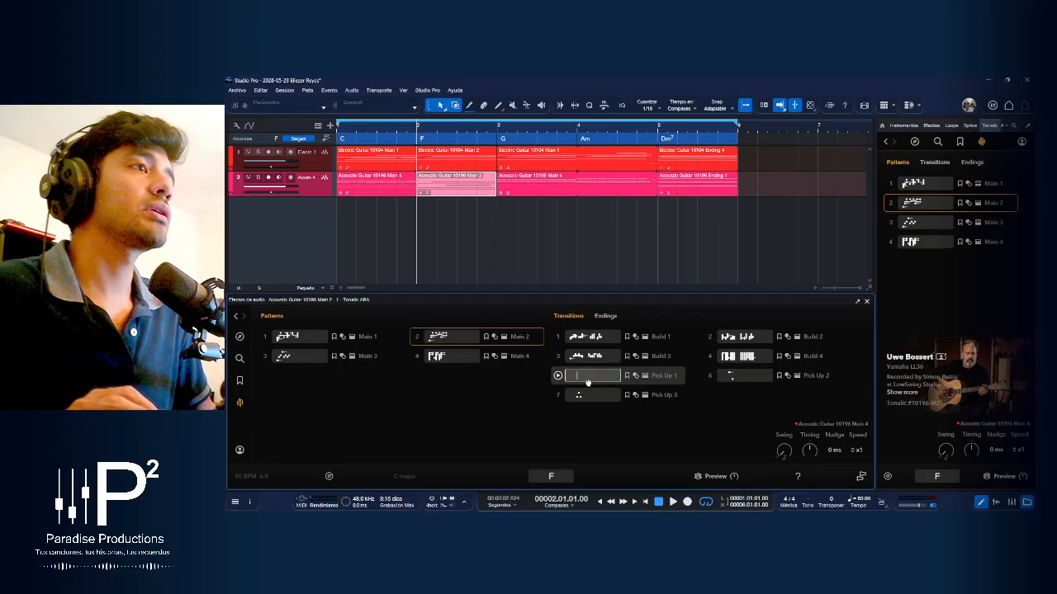
Place the Pick Up 1 transition on the acoustic guitar track at bar 3
{"action": "left_click_drag", "start_coordinate": [554, 315], "coordinate": [513, 180]}
{"action": "left_click", "coordinate": [581, 178]}
{"action": "left_click", "coordinate": [533, 195]}
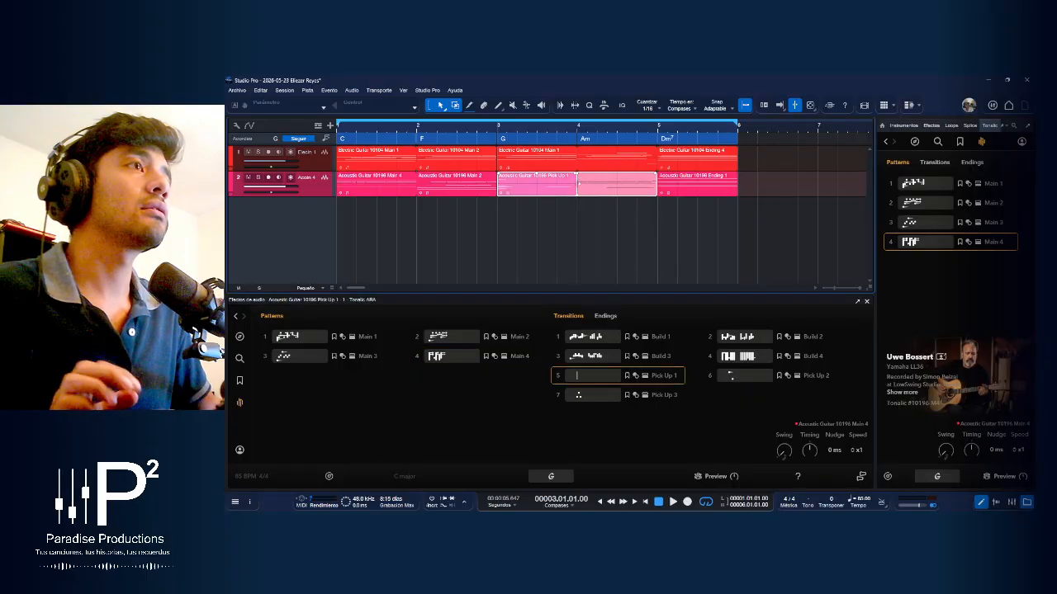
Trim the Pick Up 1 event to start on beat 3 of bar 3 and clear the first half of that bar
{"action": "left_click_drag", "start_coordinate": [498, 188], "coordinate": [527, 191]}
{"action": "left_click", "coordinate": [513, 192]}
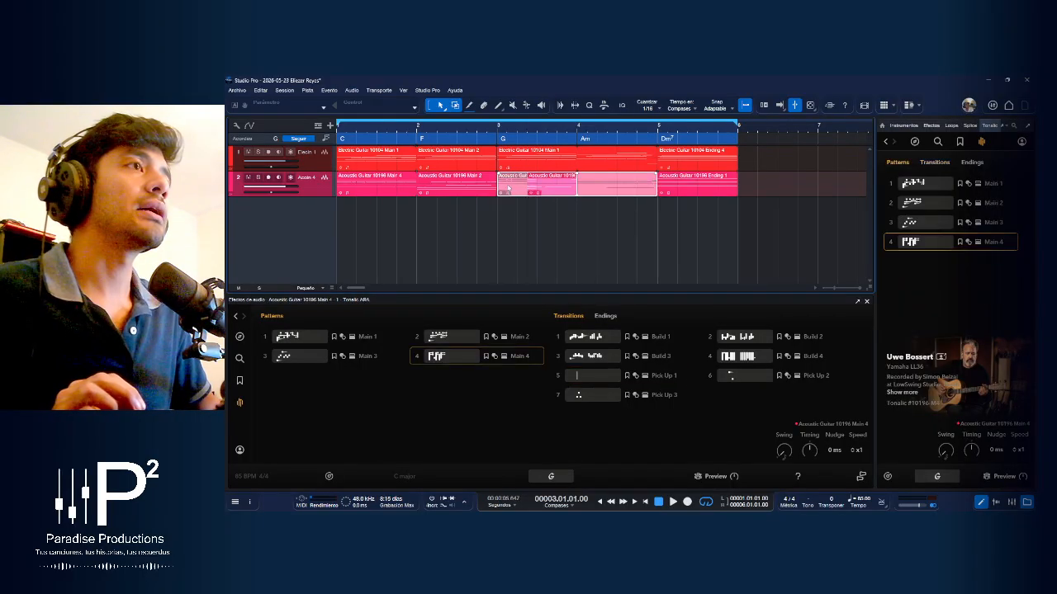
{"action": "left_click_drag", "start_coordinate": [499, 185], "coordinate": [537, 185]}
{"action": "left_click", "coordinate": [538, 192]}
{"action": "left_click", "coordinate": [570, 194]}
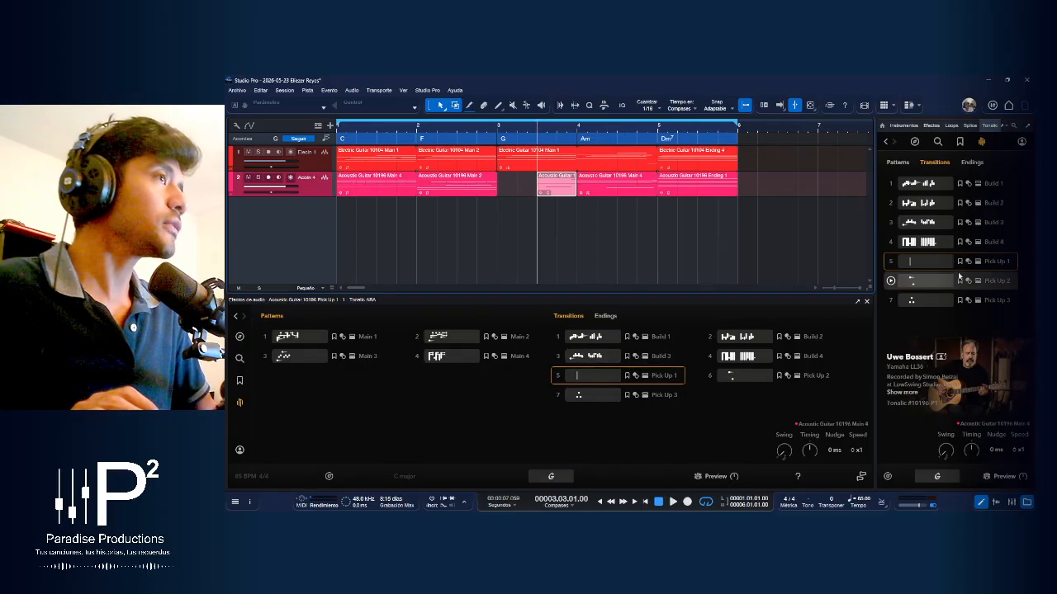
Browse Tonalic's featured content and the Uwe's Choice collections in the browser, and open the same overview in the editor
{"action": "left_click", "coordinate": [916, 142]}
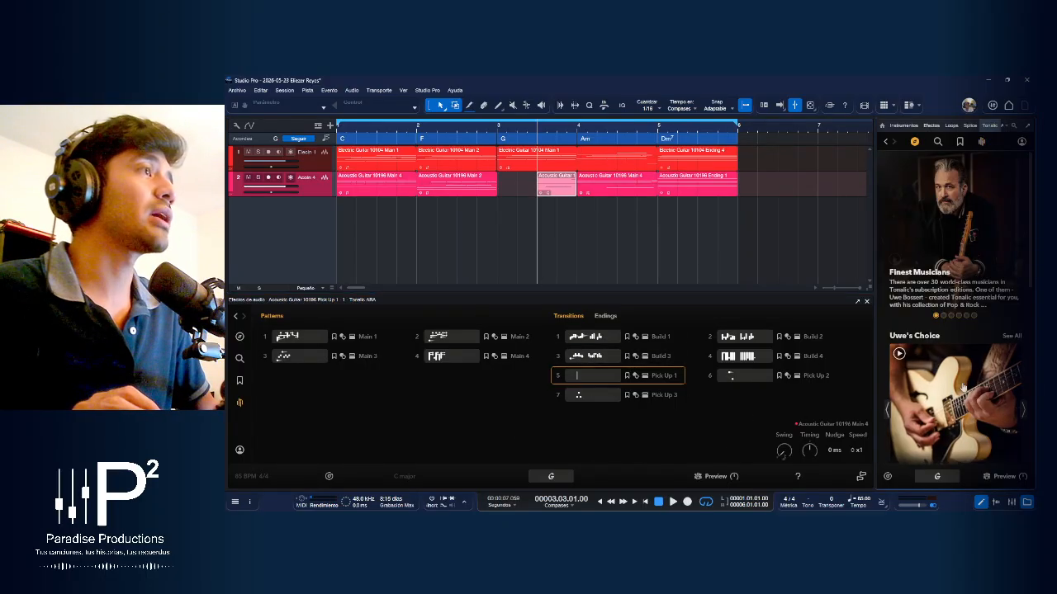
{"action": "scroll", "coordinate": [961, 387], "scroll_direction": "down", "scroll_amount": 2}
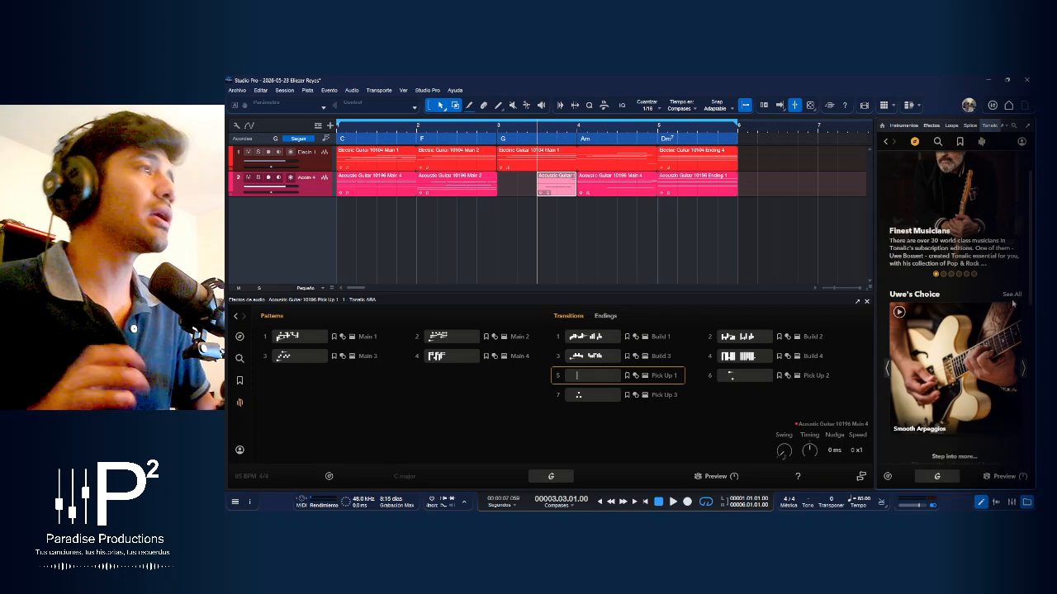
{"action": "scroll", "coordinate": [991, 330], "scroll_direction": "down", "scroll_amount": 3}
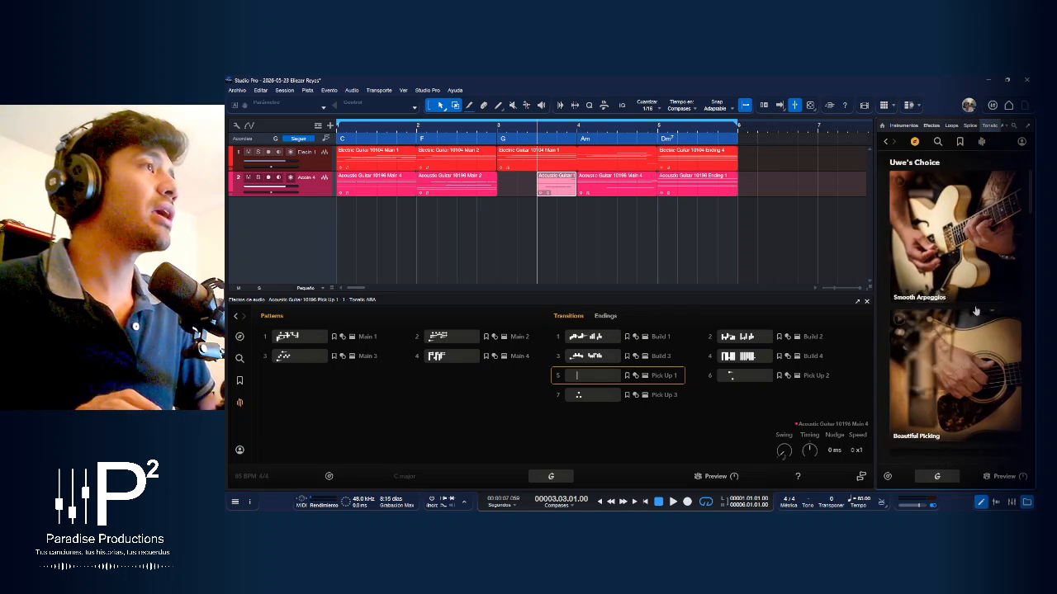
{"action": "left_click", "coordinate": [240, 338]}
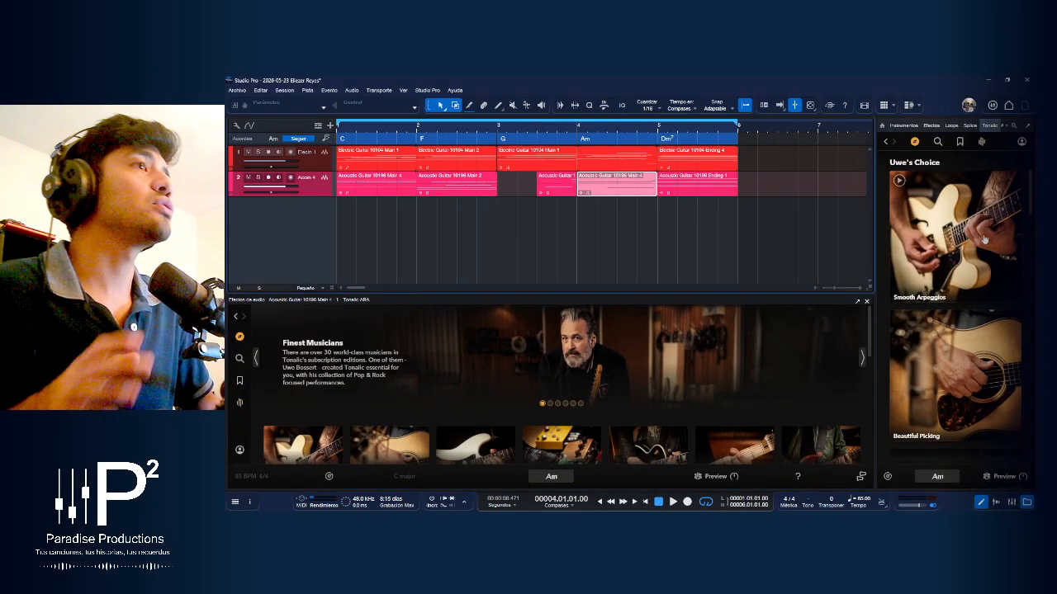
Open a Smooth Arpeggios result, review its patterns, transitions and endings, and return to the featured content
{"action": "left_click", "coordinate": [1004, 275]}
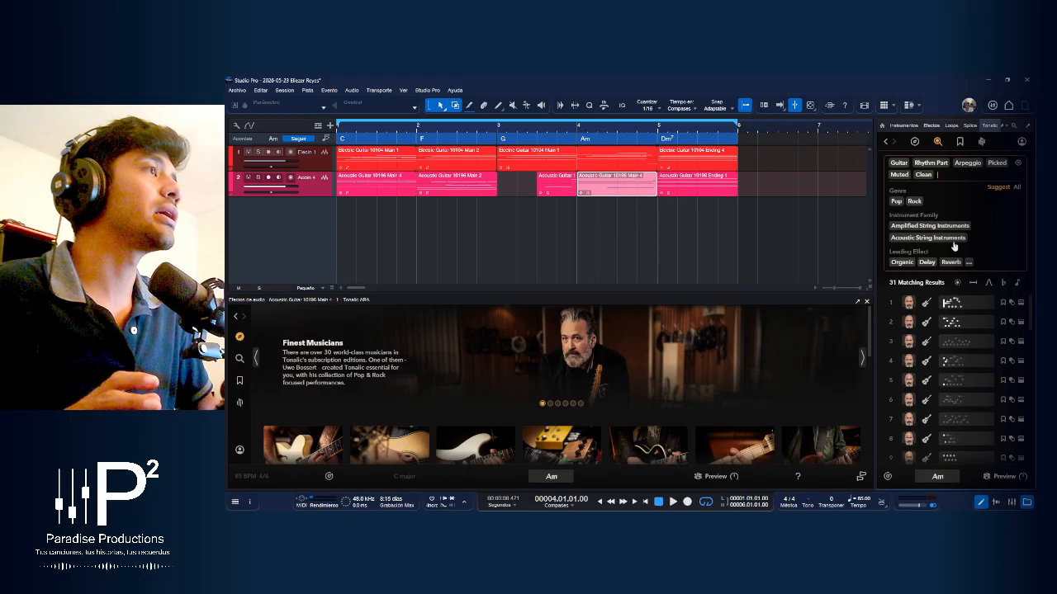
{"action": "left_click", "coordinate": [973, 307]}
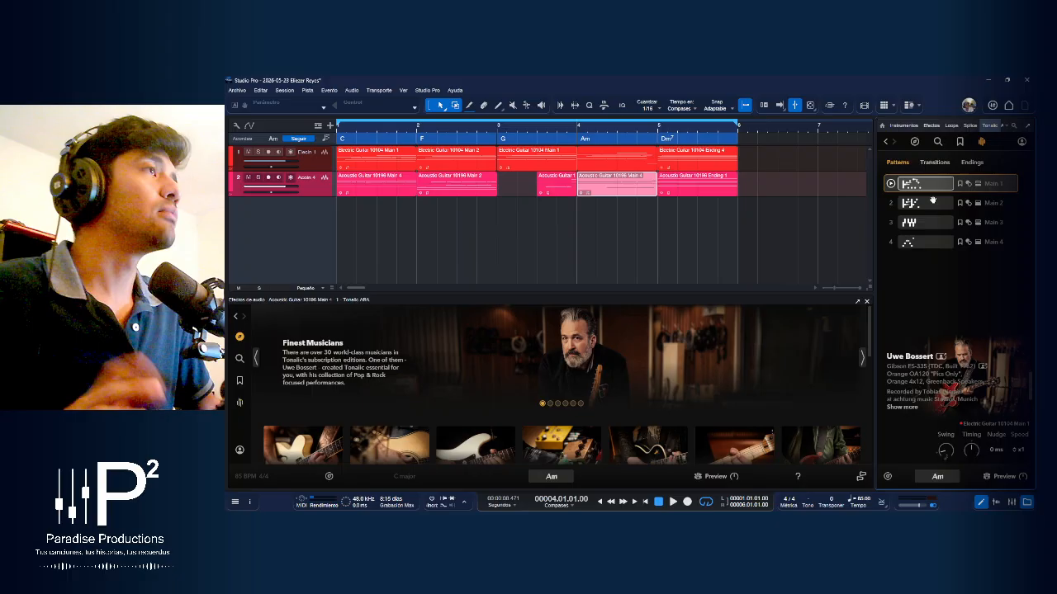
{"action": "left_click", "coordinate": [935, 163]}
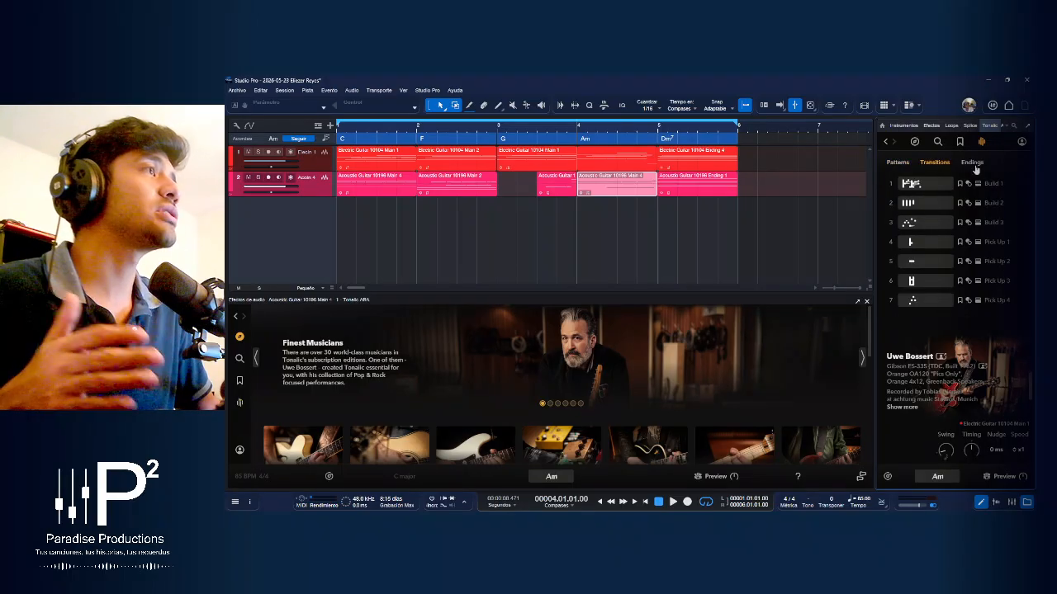
{"action": "left_click", "coordinate": [972, 162]}
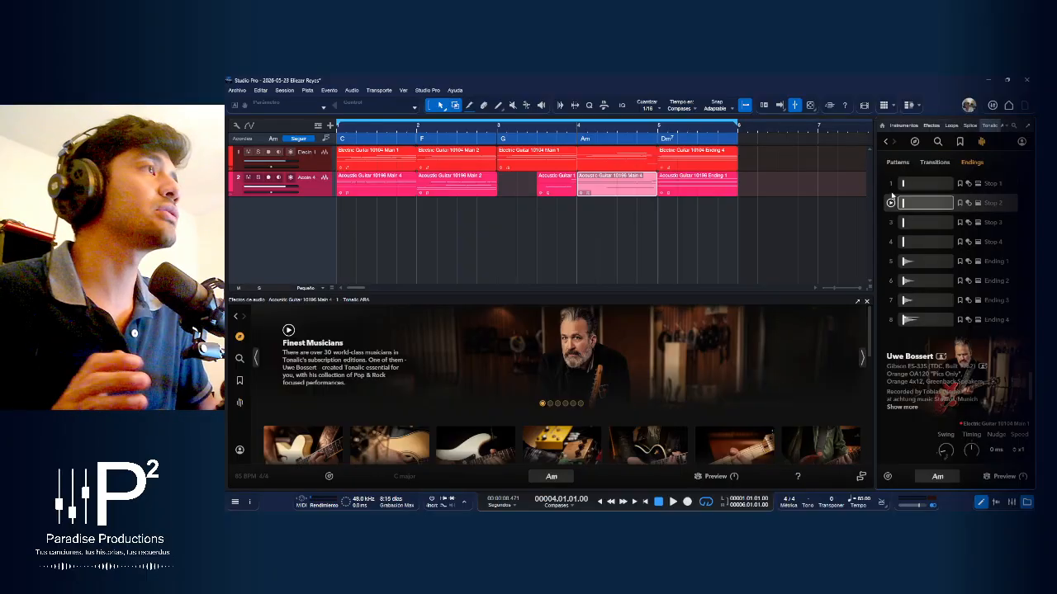
{"action": "left_click", "coordinate": [914, 143]}
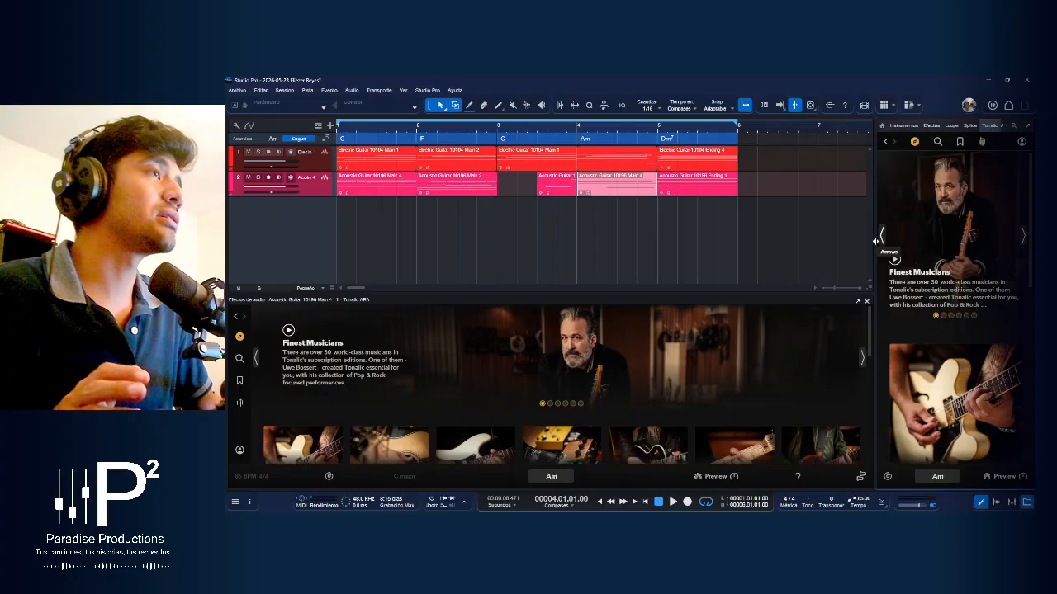
Widen the browser and show the Tonalic patterns of the electric guitar's Main 1 event at bar 3 in the editor
{"action": "left_click_drag", "start_coordinate": [877, 241], "coordinate": [843, 241]}
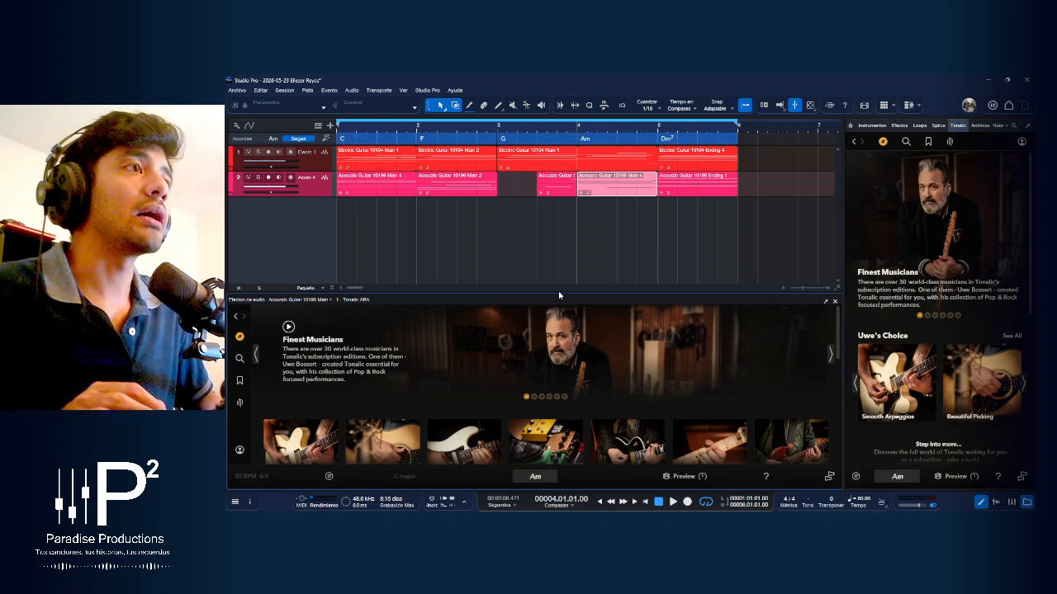
{"action": "left_click", "coordinate": [611, 167]}
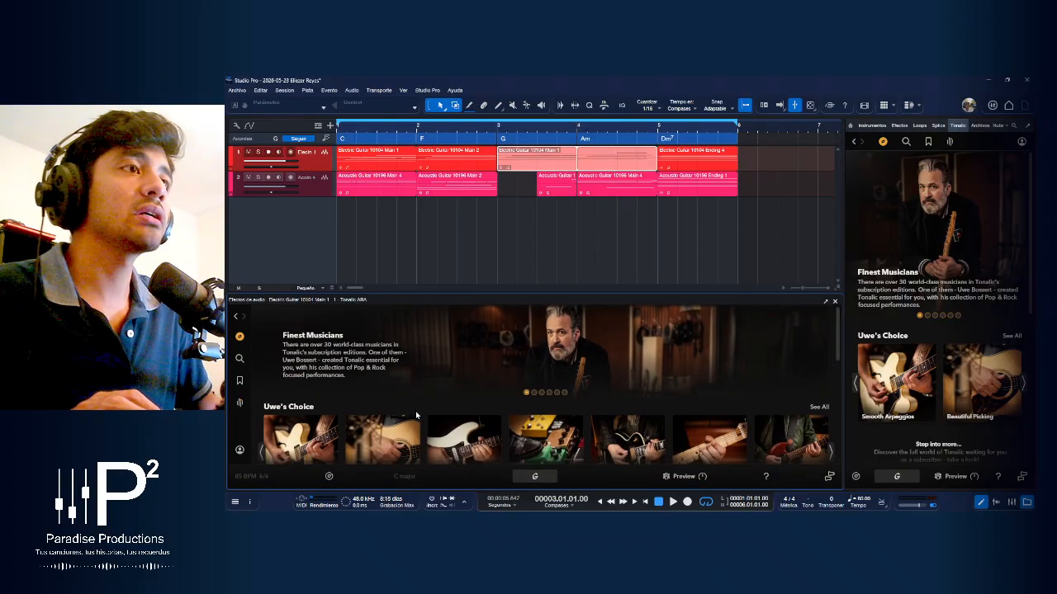
{"action": "scroll", "coordinate": [458, 407], "scroll_direction": "down", "scroll_amount": 1}
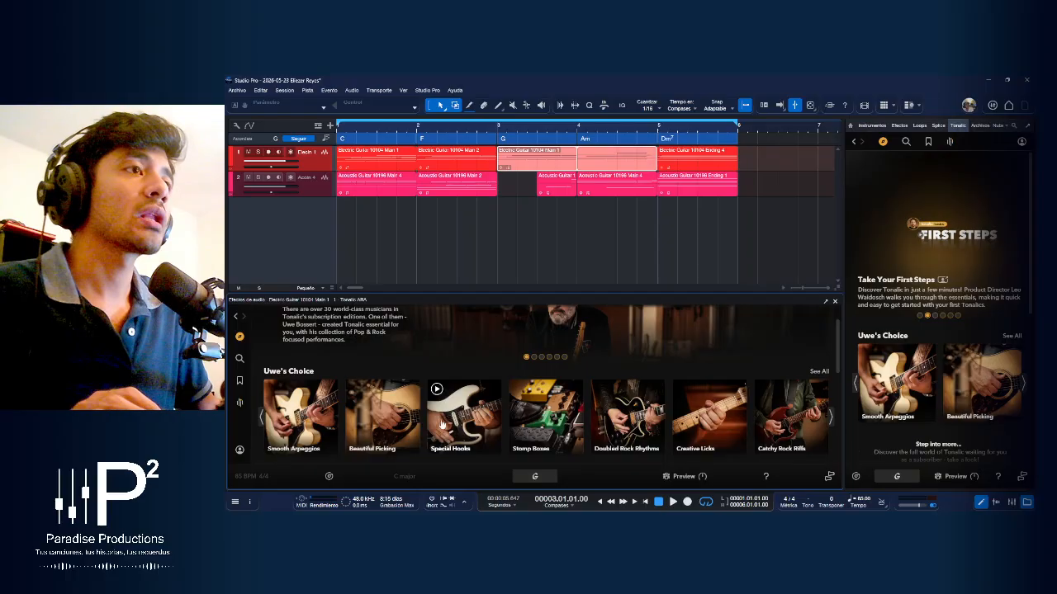
{"action": "left_click", "coordinate": [316, 409]}
{"action": "left_click", "coordinate": [341, 410]}
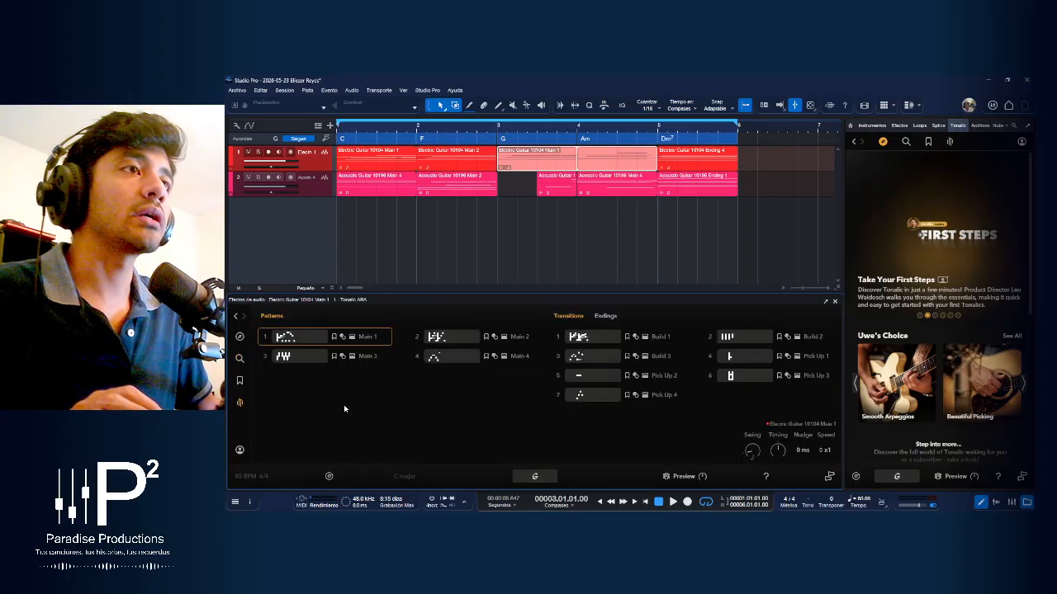
Compare the Tonalic patterns of the acoustic guitar's Main 4 event in bar 4 with those of the electric guitar's Main 1 event
{"action": "left_click", "coordinate": [609, 192]}
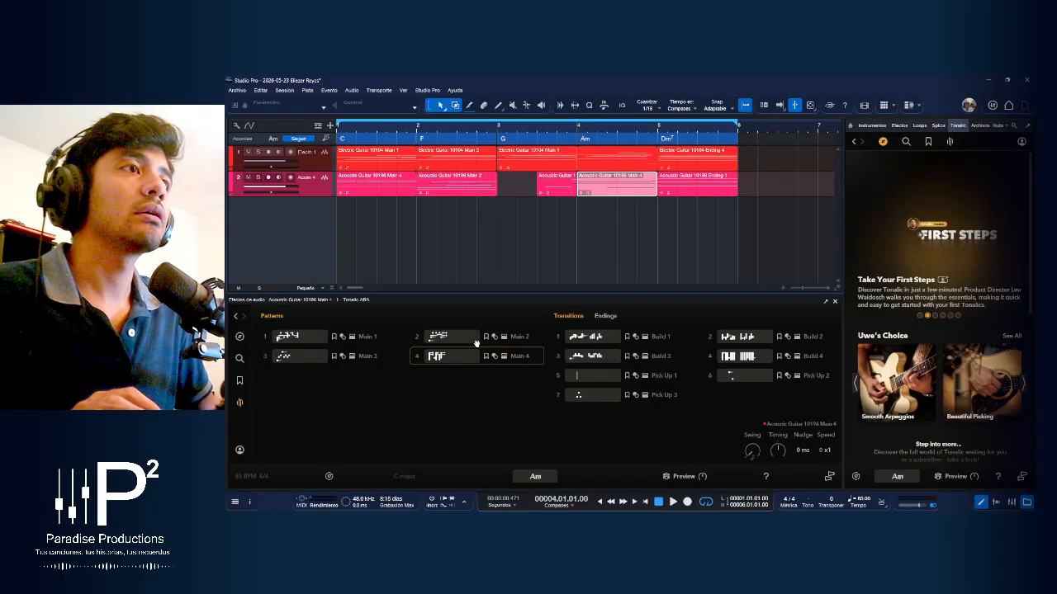
{"action": "left_click", "coordinate": [631, 168]}
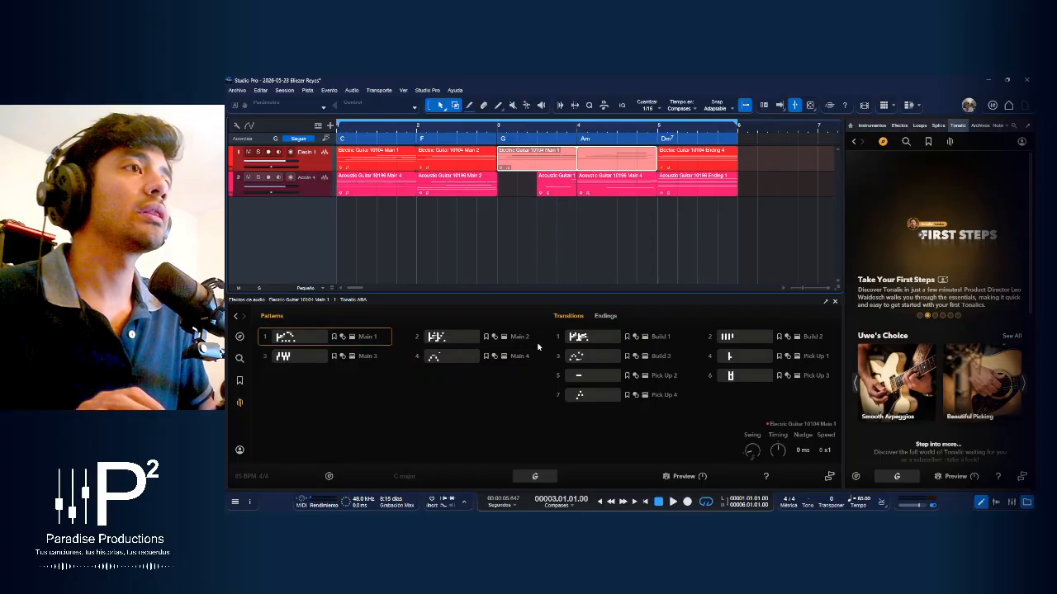
{"action": "left_click", "coordinate": [628, 193]}
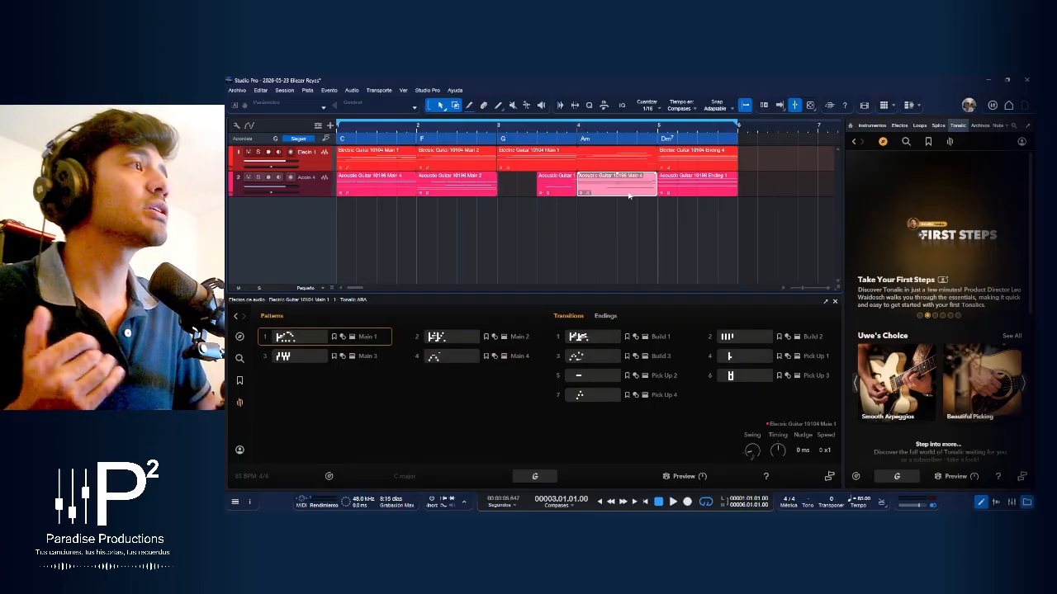
{"action": "left_click", "coordinate": [609, 161]}
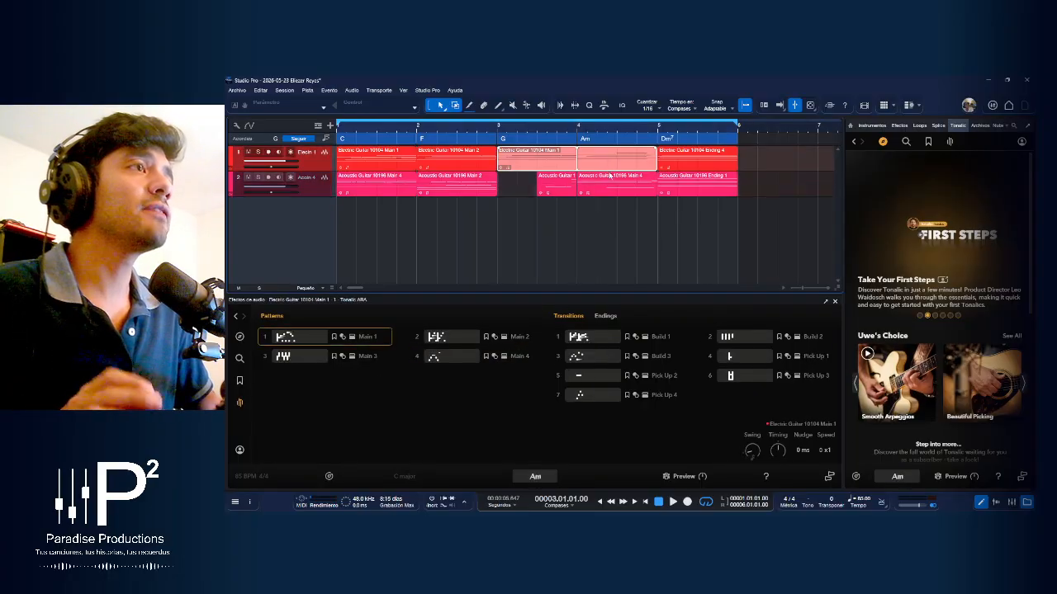
{"action": "left_click", "coordinate": [615, 186]}
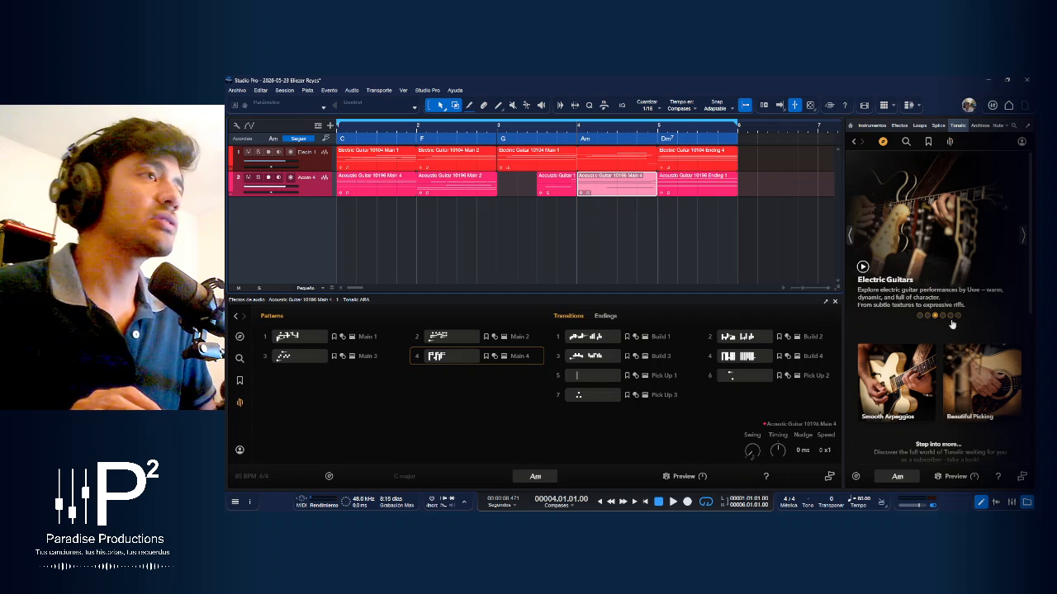
Show all of the Uwe's Choice collections in the browser and look through the available playing styles
{"action": "scroll", "coordinate": [955, 276], "scroll_direction": "down", "scroll_amount": 1}
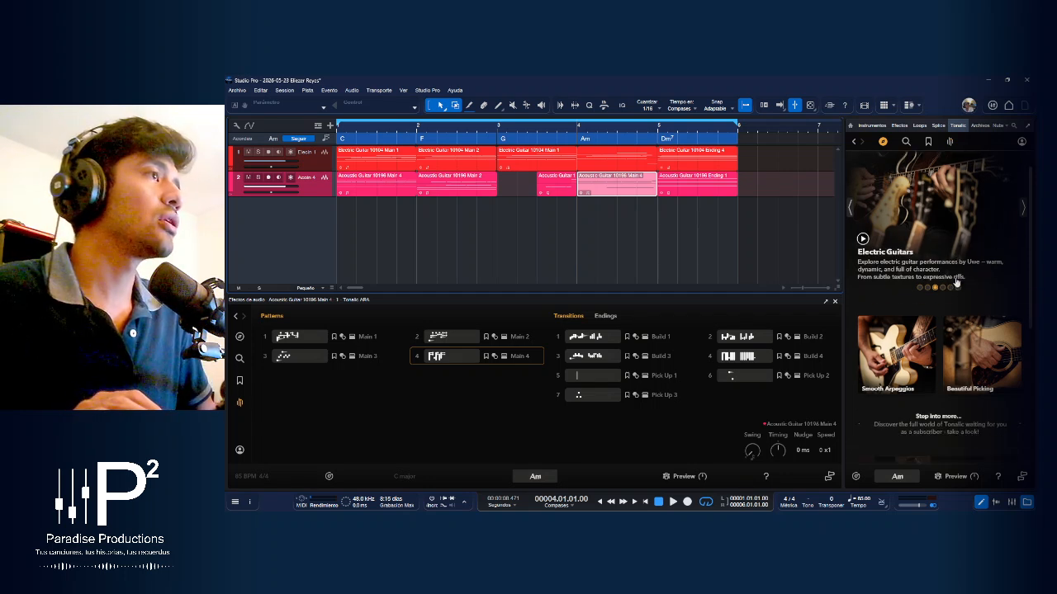
{"action": "scroll", "coordinate": [956, 282], "scroll_direction": "down", "scroll_amount": 2}
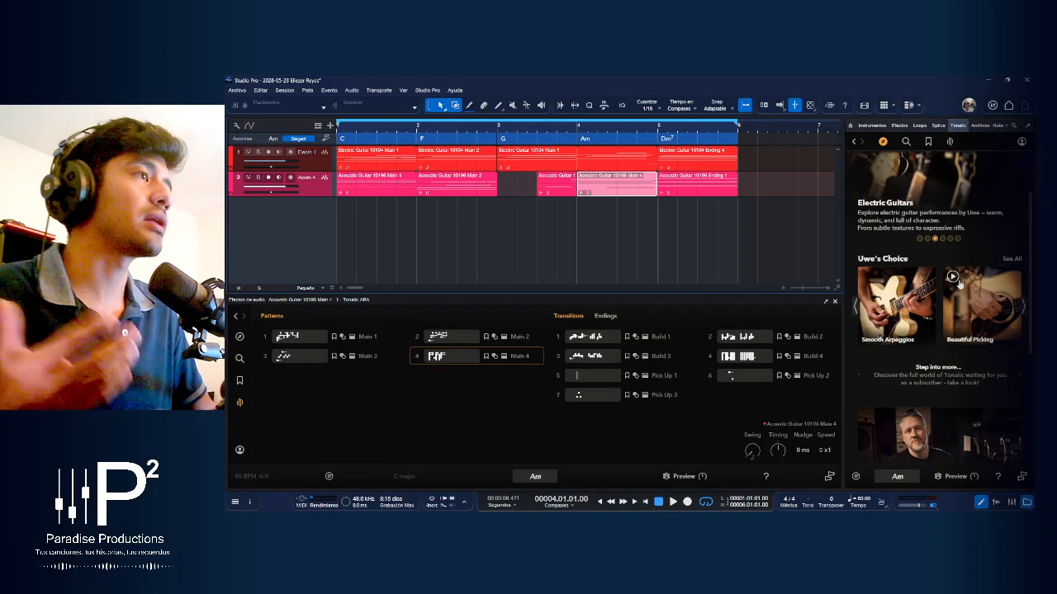
{"action": "left_click", "coordinate": [1013, 256]}
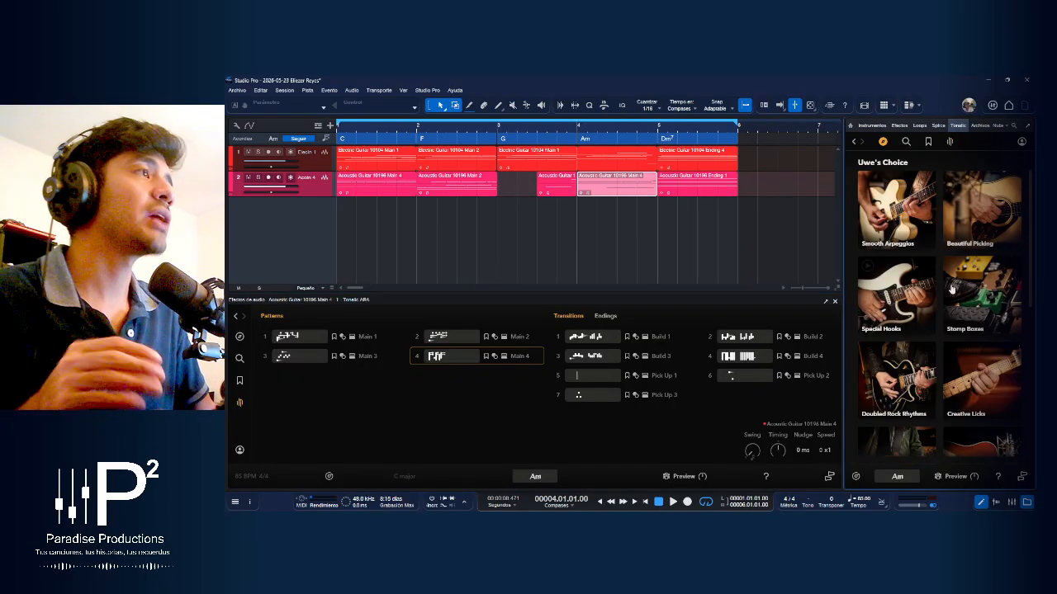
{"action": "scroll", "coordinate": [956, 298], "scroll_direction": "down", "scroll_amount": 1}
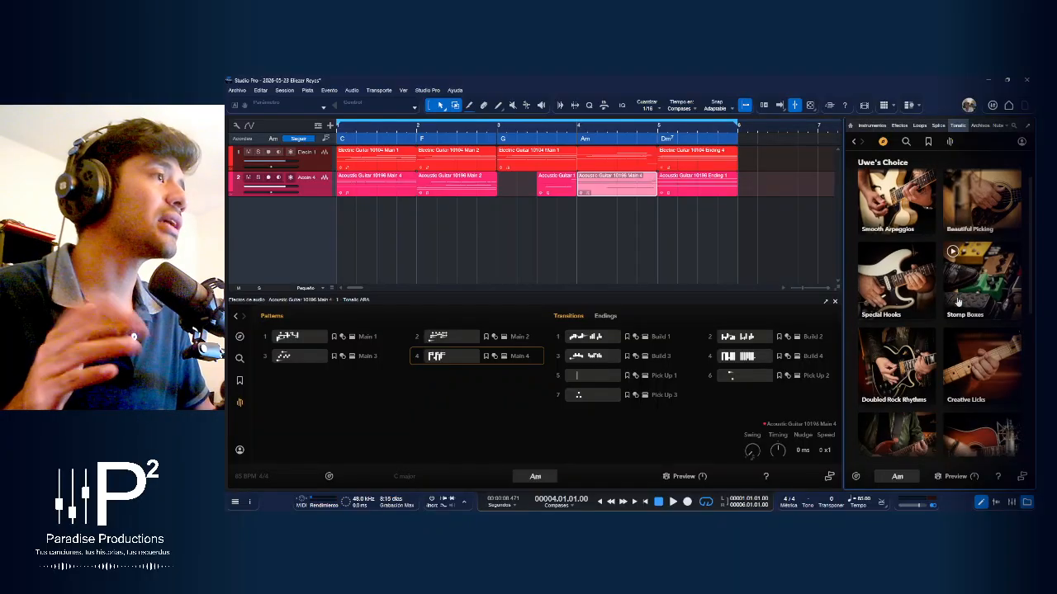
{"action": "scroll", "coordinate": [933, 388], "scroll_direction": "down", "scroll_amount": 3}
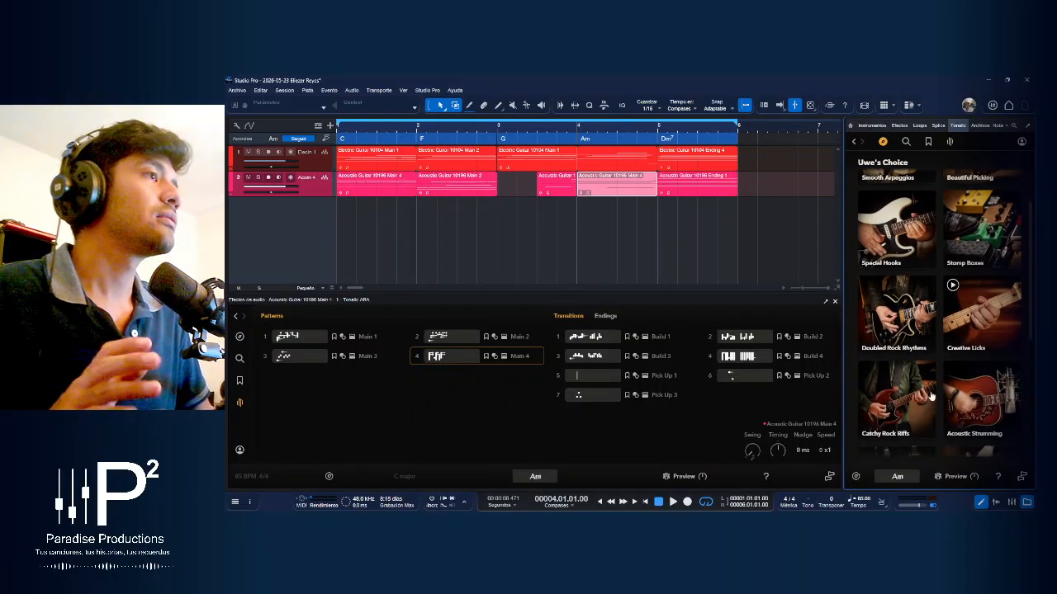
{"action": "scroll", "coordinate": [932, 396], "scroll_direction": "down", "scroll_amount": 1}
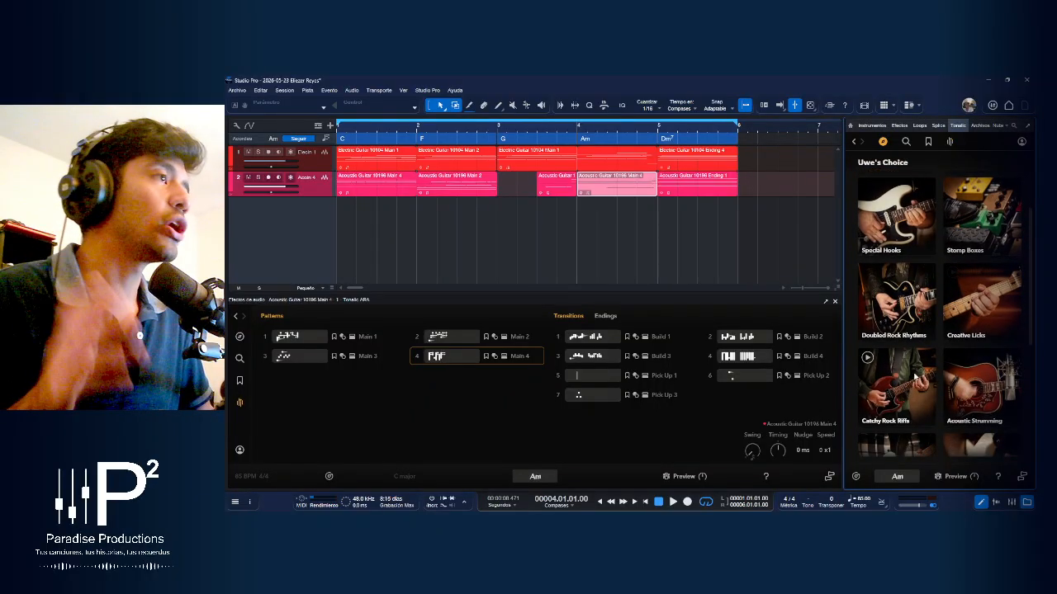
Try to place the fourth Catchy Rock Riffs result on the acoustic guitar track at bar 6
{"action": "left_click", "coordinate": [915, 377]}
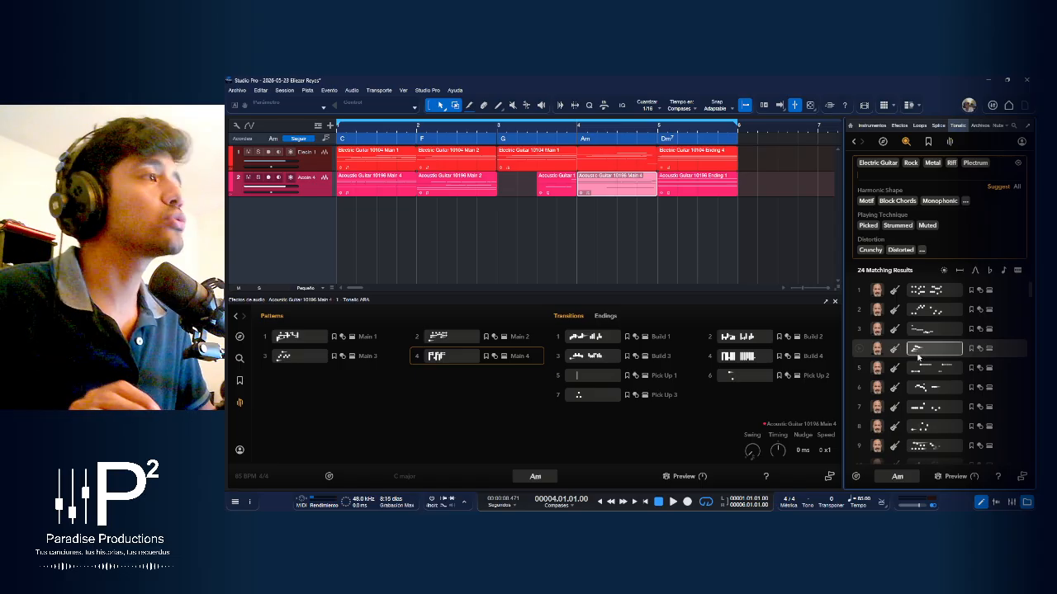
{"action": "left_click_drag", "start_coordinate": [932, 348], "coordinate": [756, 191]}
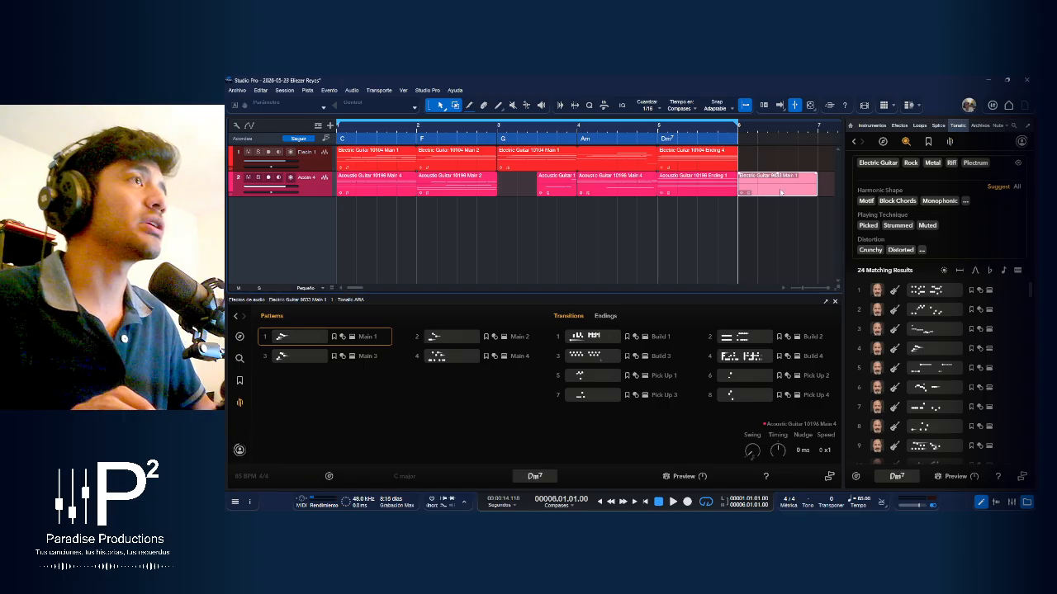
{"action": "key", "text": "ctrl+z"}
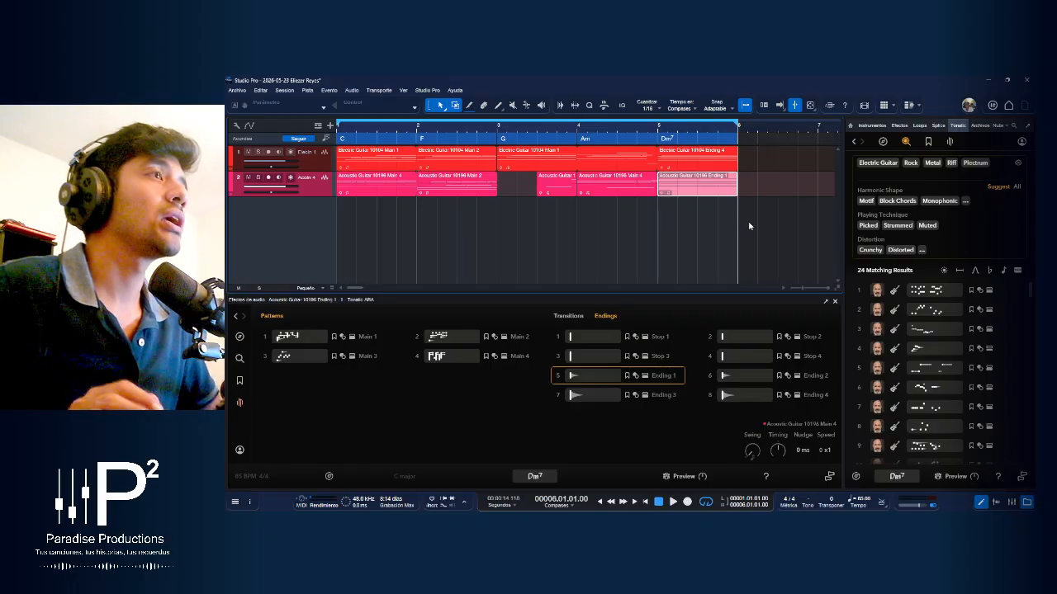
{"action": "left_click", "coordinate": [747, 229]}
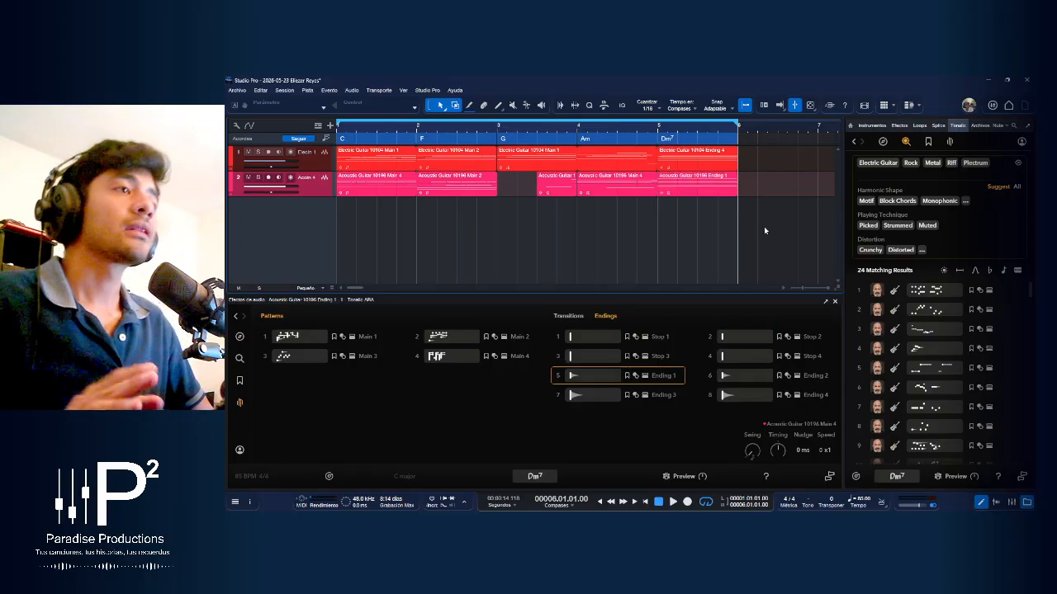
Turn on autoscroll, play the arrangement from the start, and stop playback in bar 4
{"action": "key", "text": "comma"}
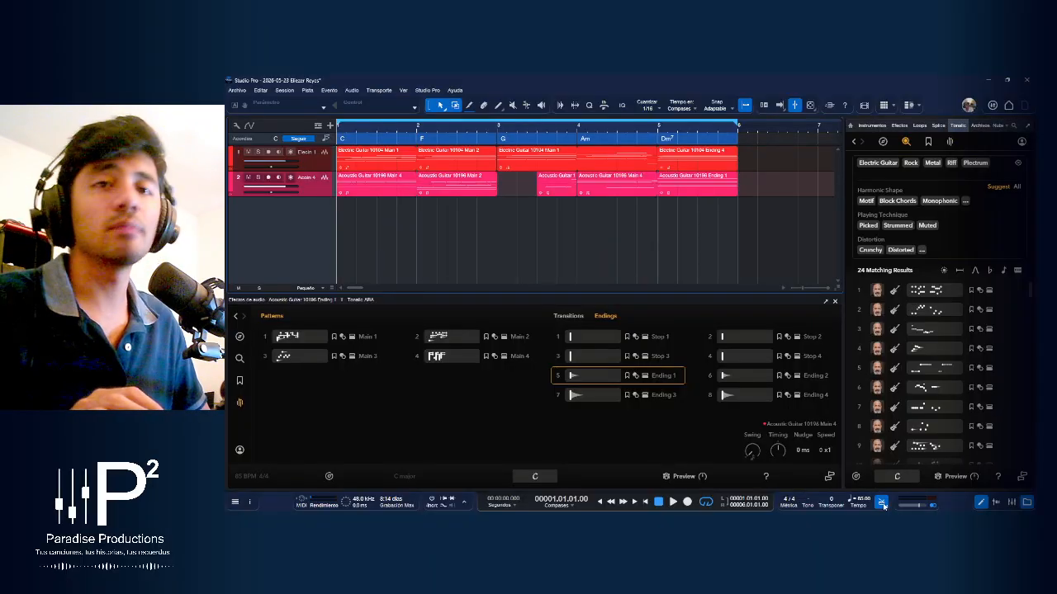
{"action": "key", "text": "f"}
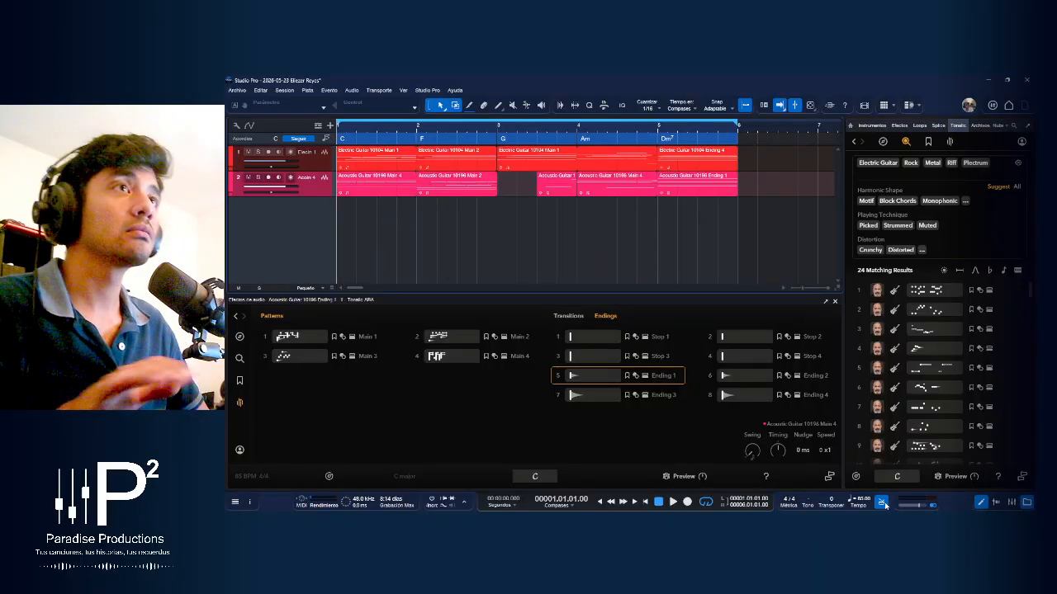
{"action": "key", "text": "space"}
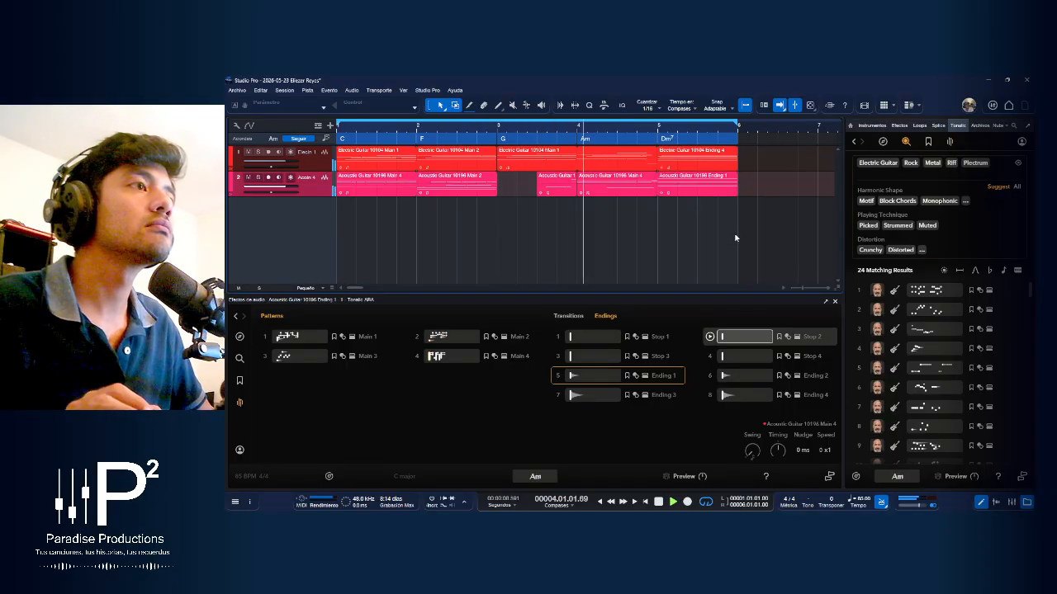
{"action": "key", "text": "space"}
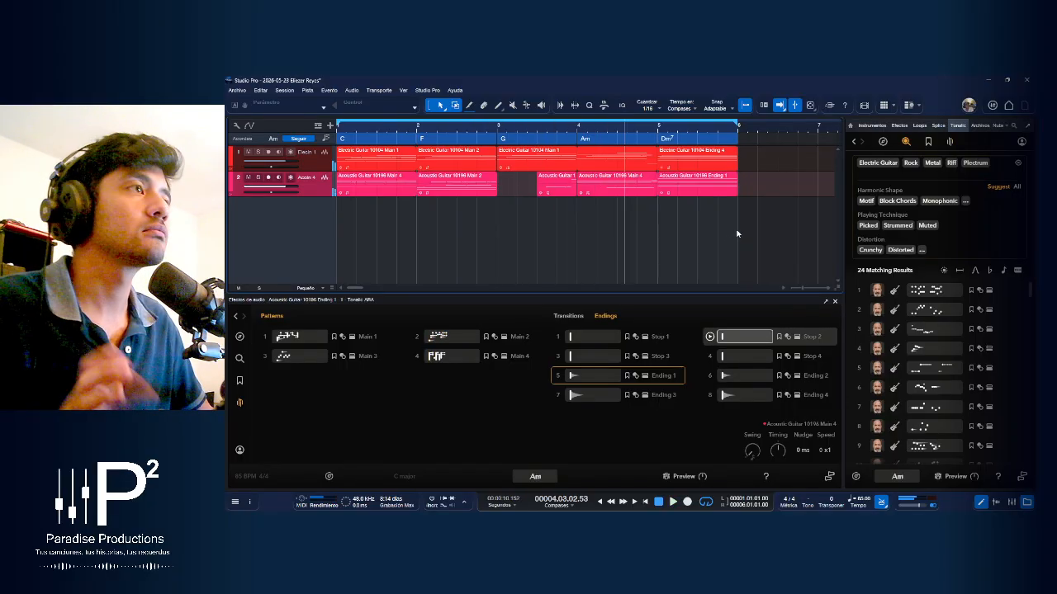